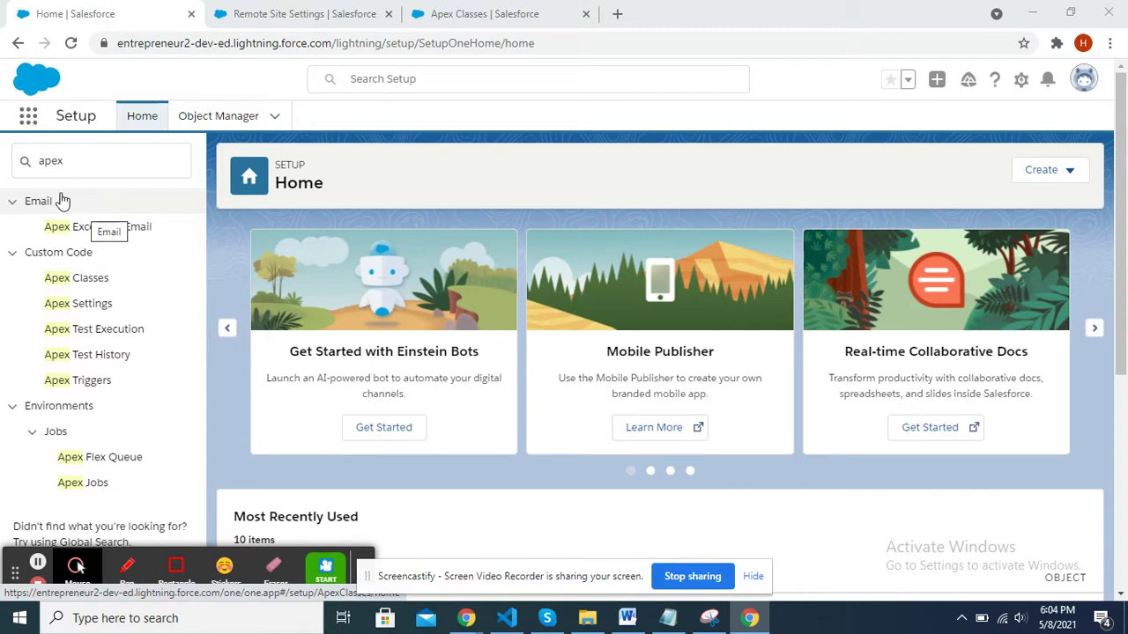
- Search Quick Find for 'remote si' and open Remote Site Settings in a new tab
double_click(87, 161)
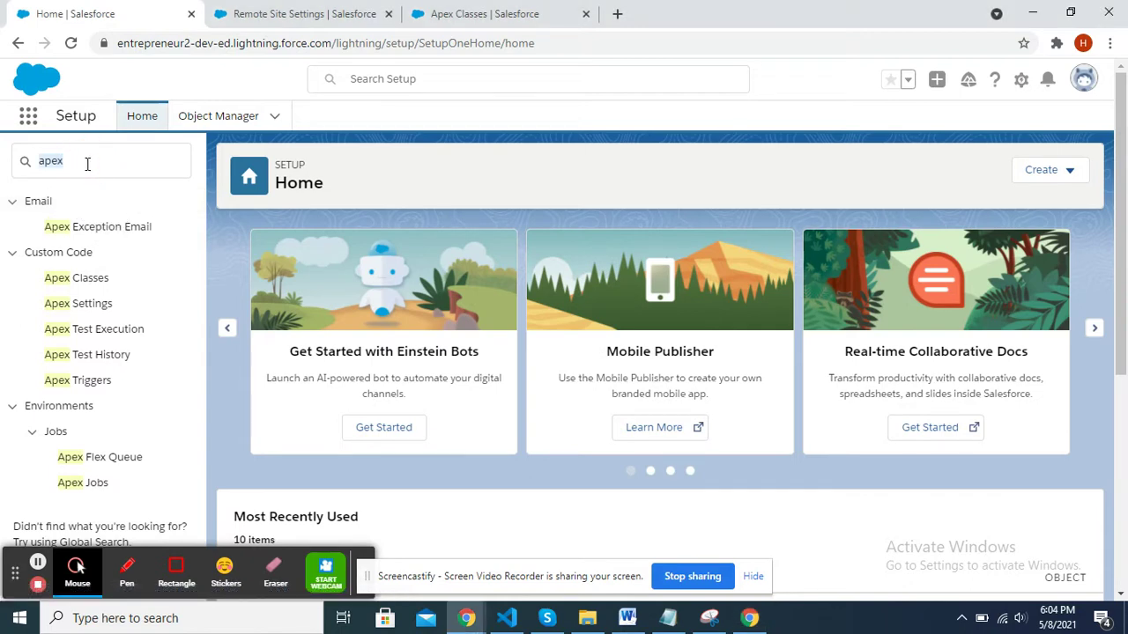
type("re")
type("mote s")
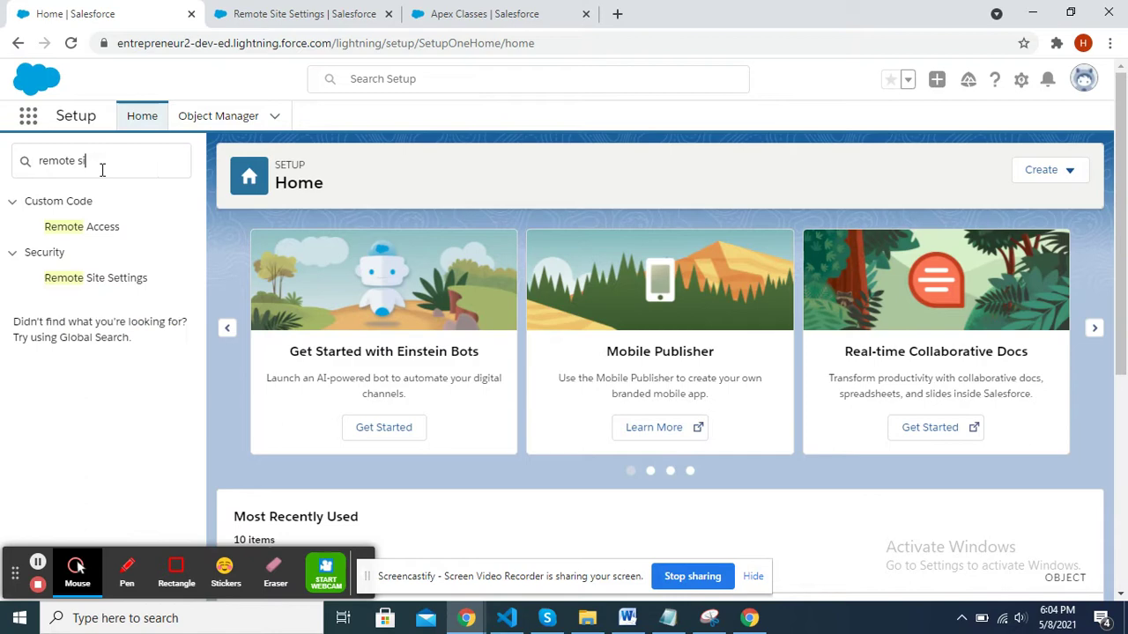
type("i")
middle_click(104, 228)
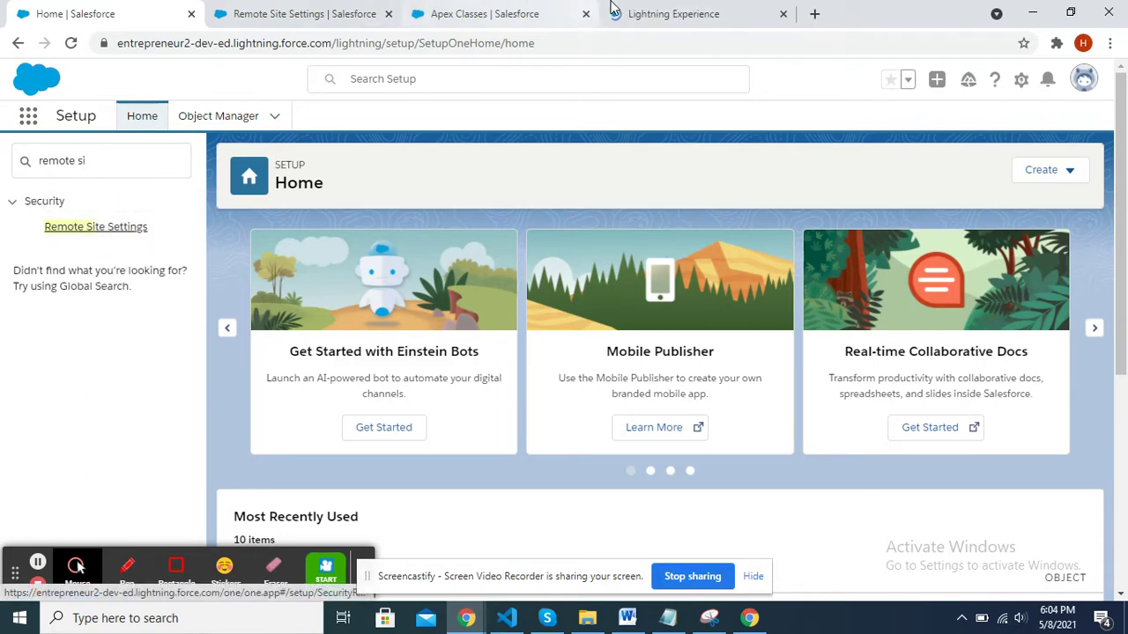
left_click_drag(611, 10, 273, 7)
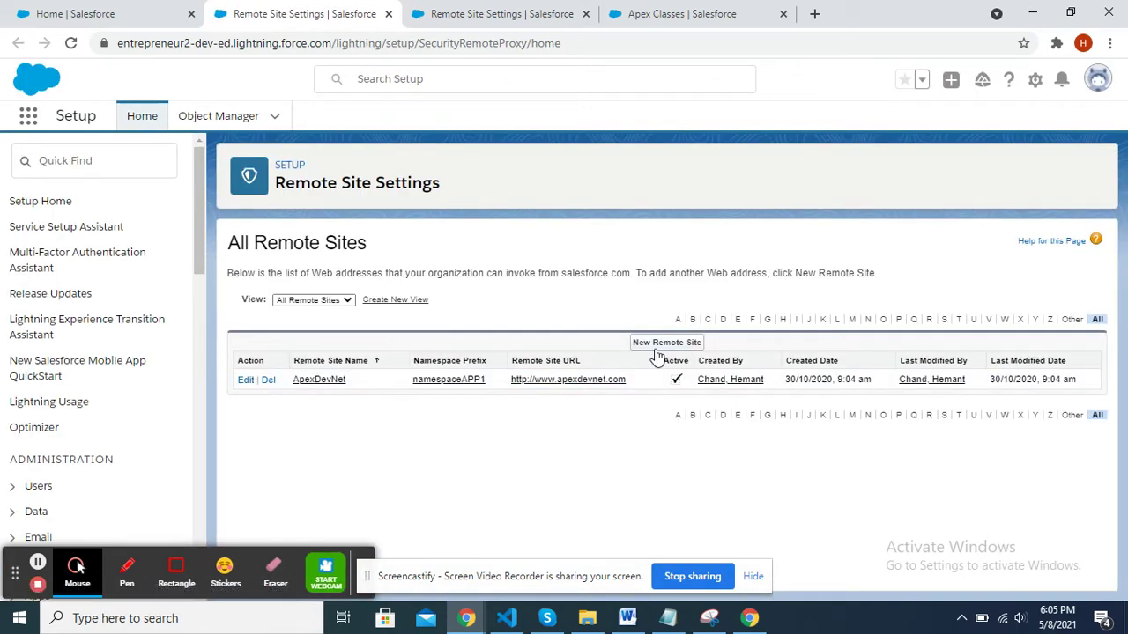
left_click(666, 341)
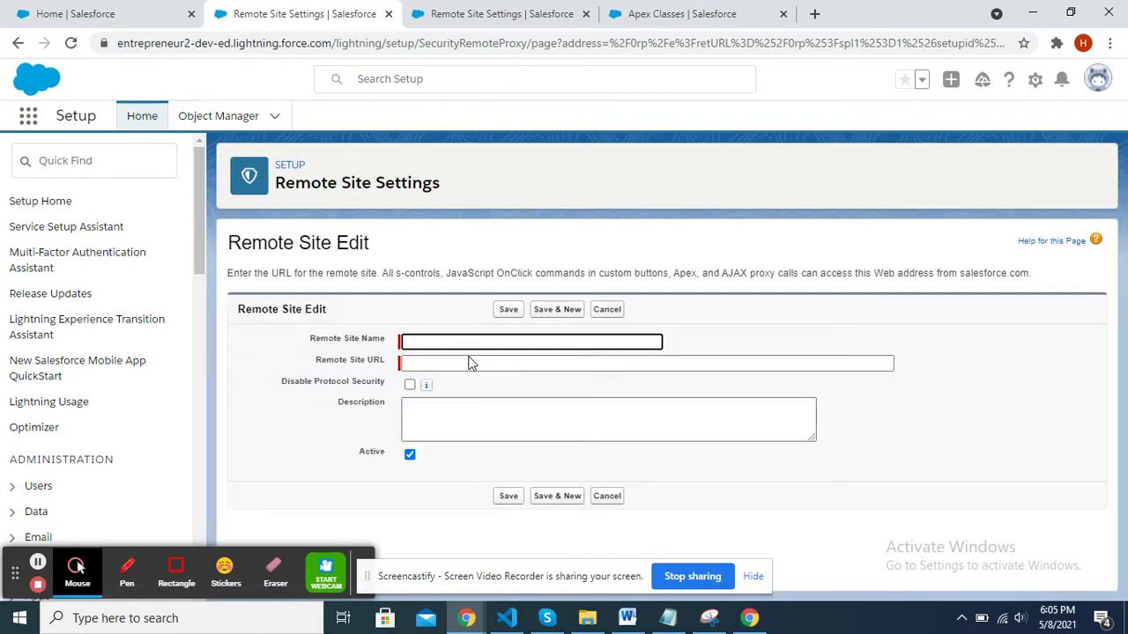
left_click(460, 341)
type("PDF_API")
left_click(462, 372)
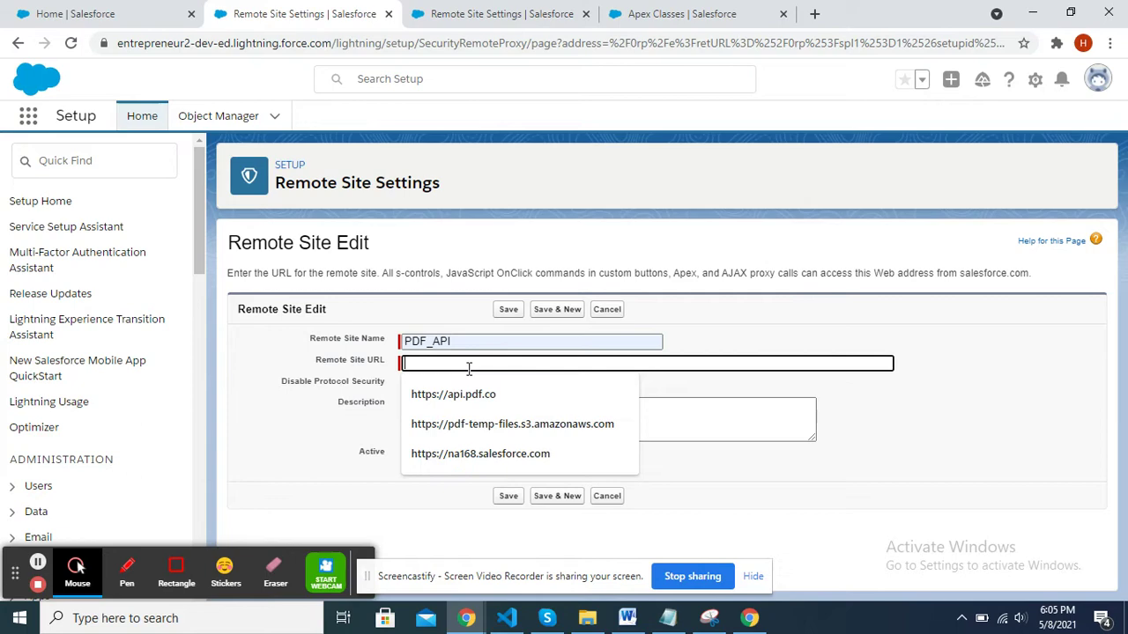
left_click(482, 394)
left_click(557, 310)
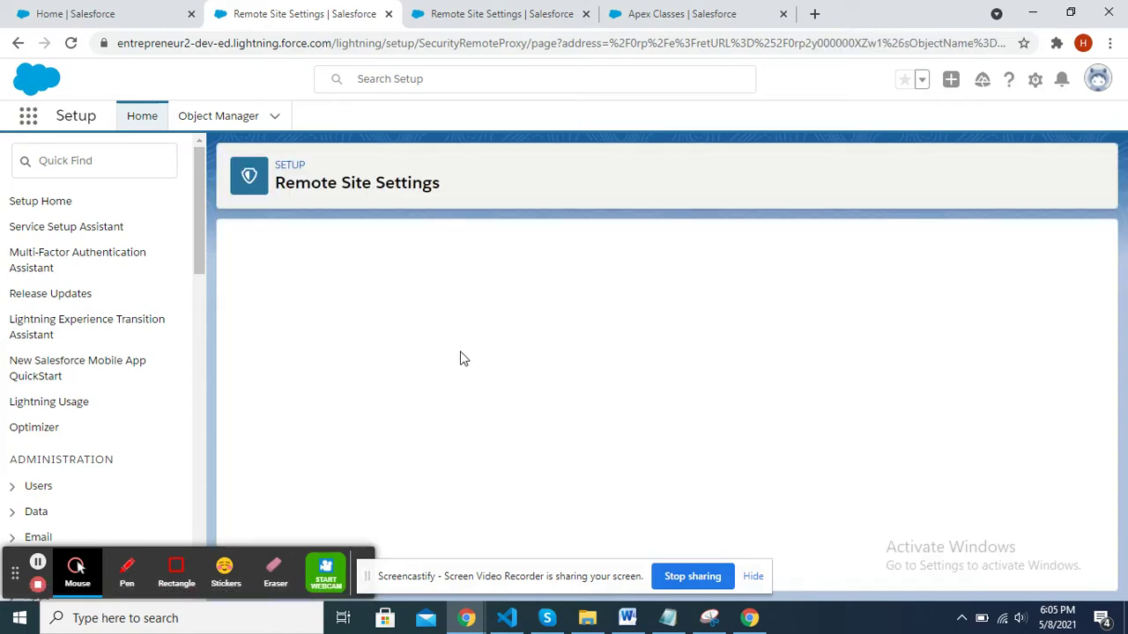
left_click(460, 342)
left_click(451, 398)
type("PDF_File")
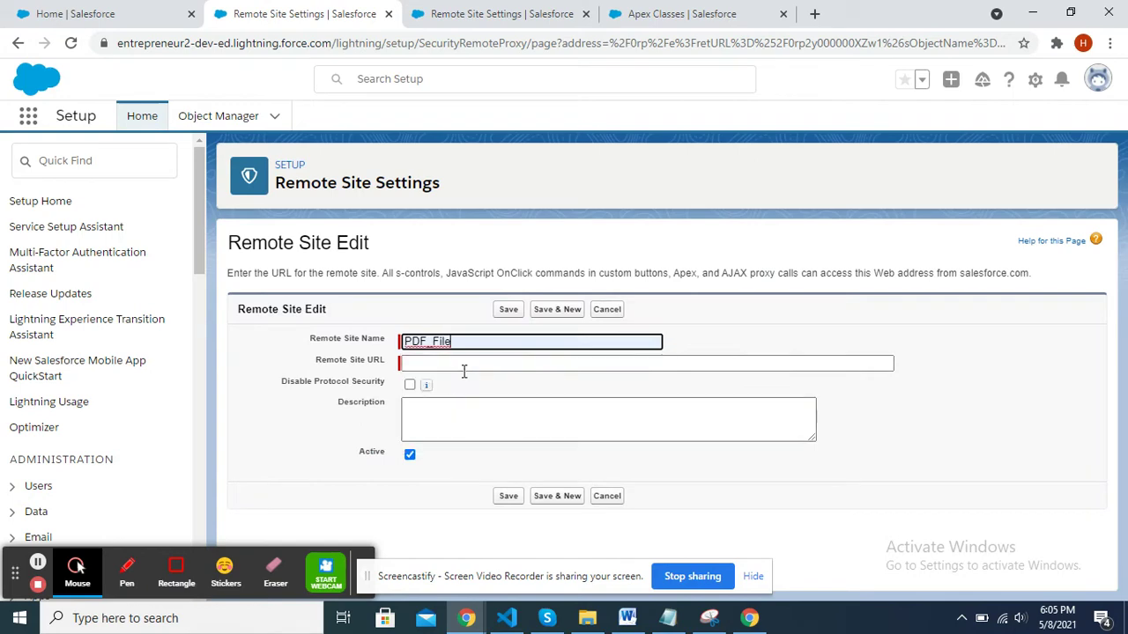
left_click(463, 370)
left_click(474, 416)
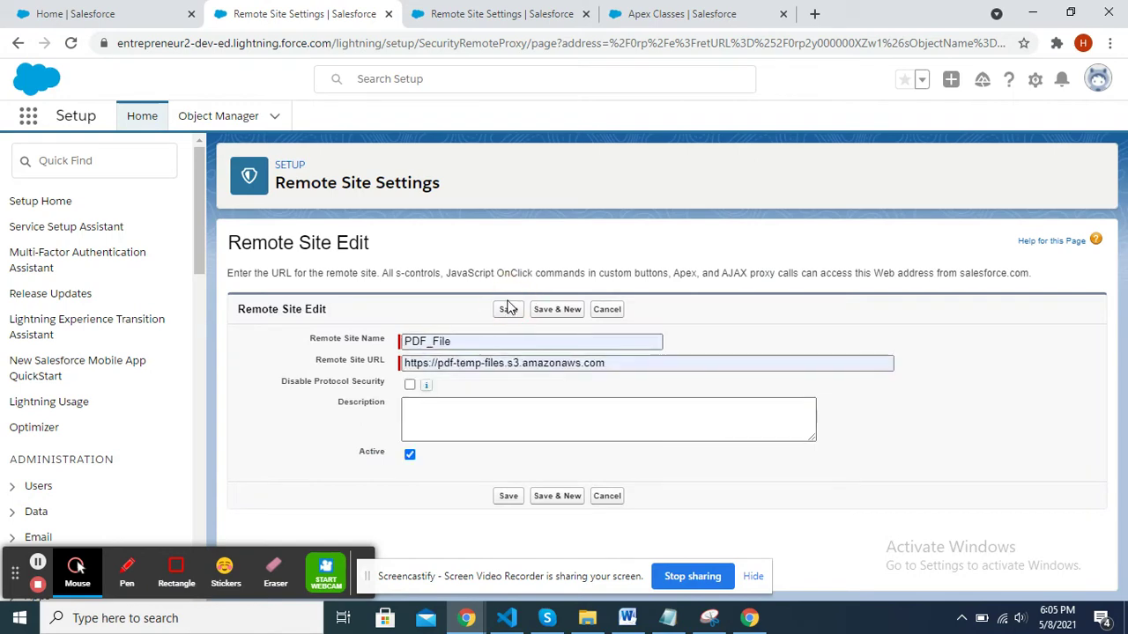
left_click(508, 310)
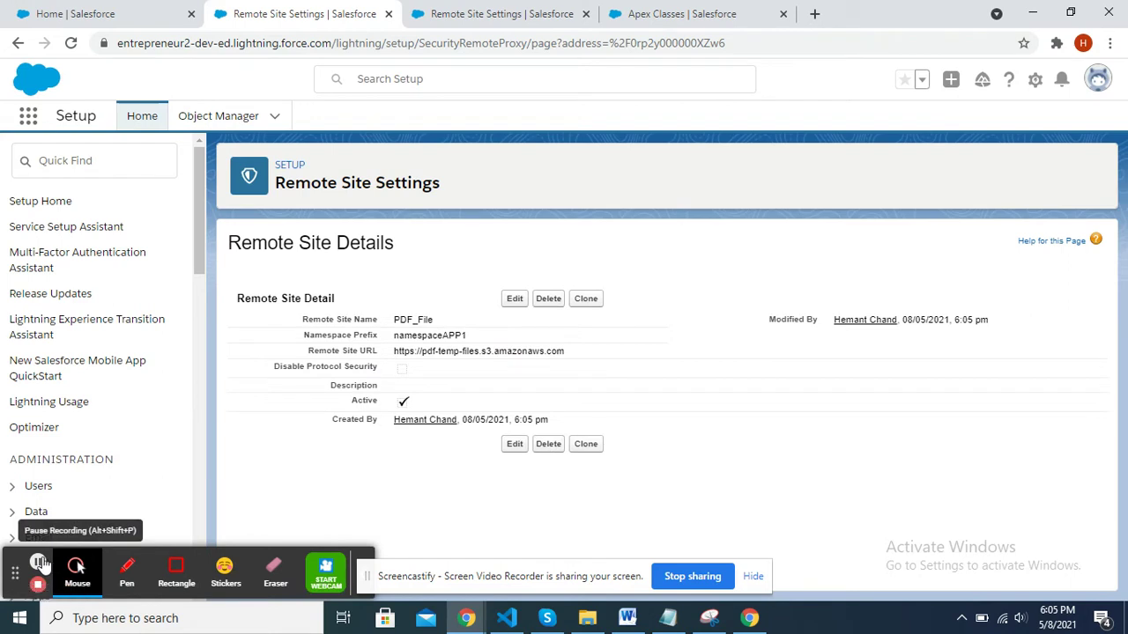
left_click(38, 563)
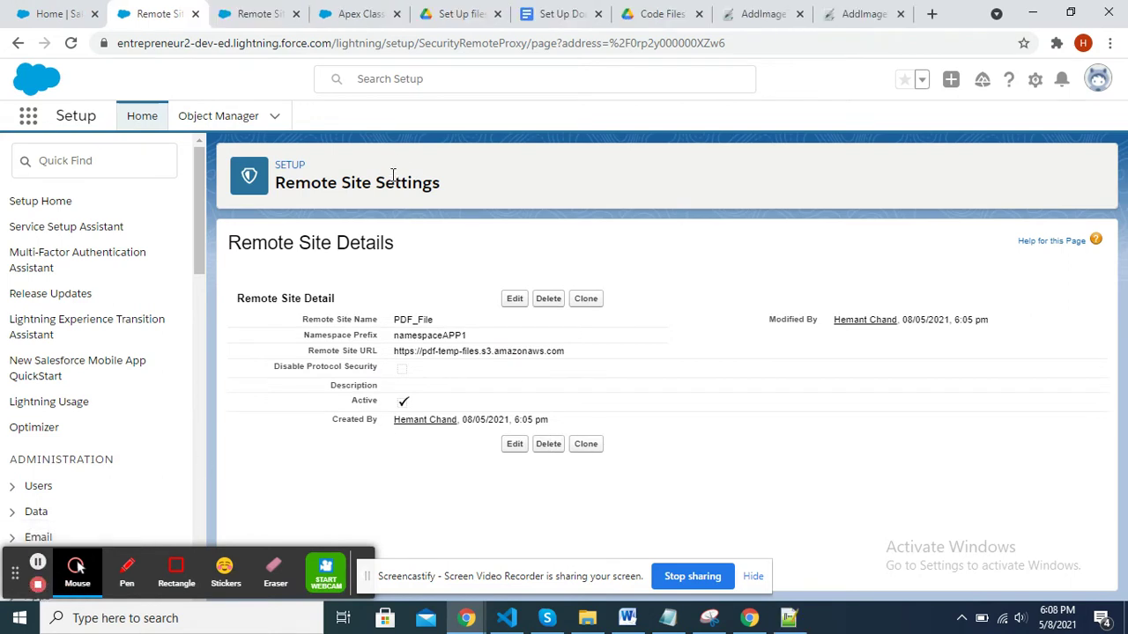
- Launch the Developer Console from the gear menu, copy its address, and close the popup
left_click(1035, 81)
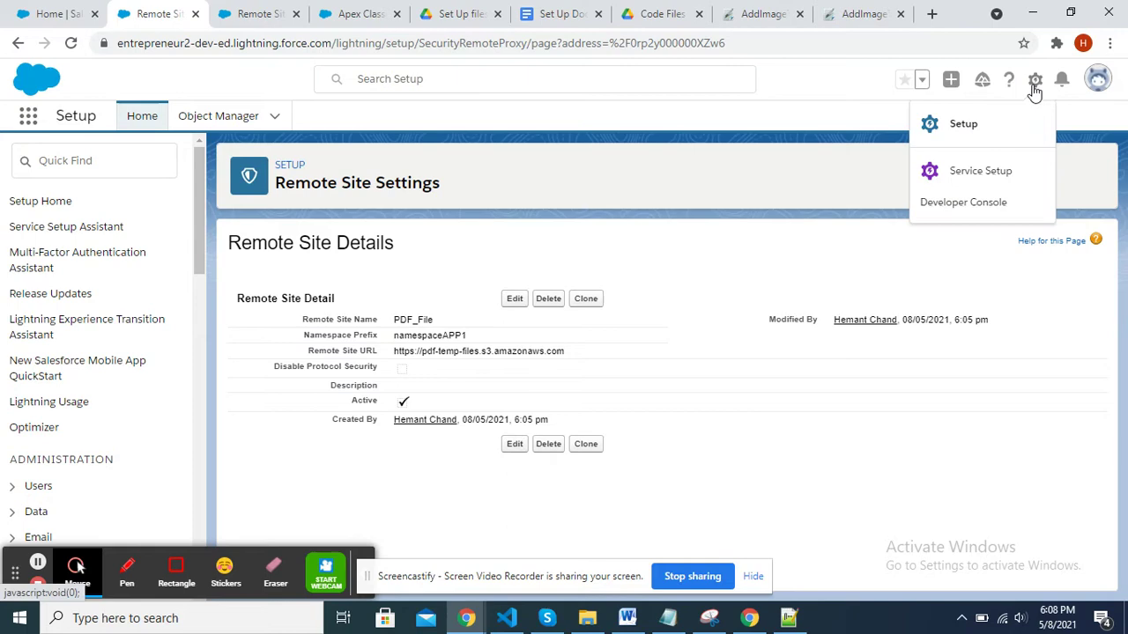
left_click(957, 212)
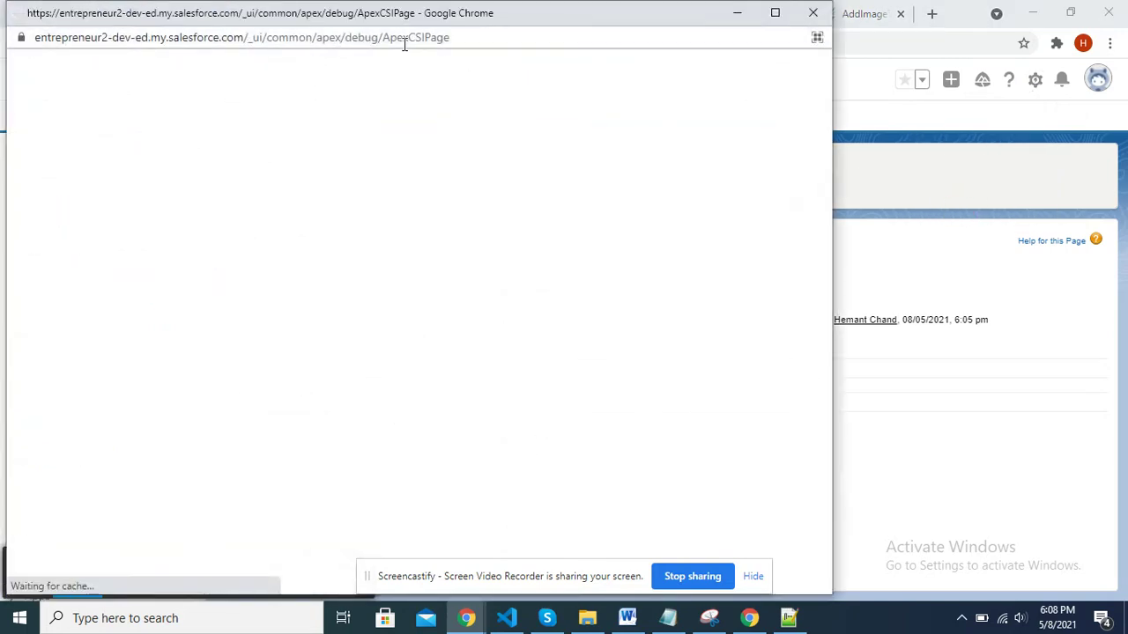
left_click(405, 42)
left_click(803, 18)
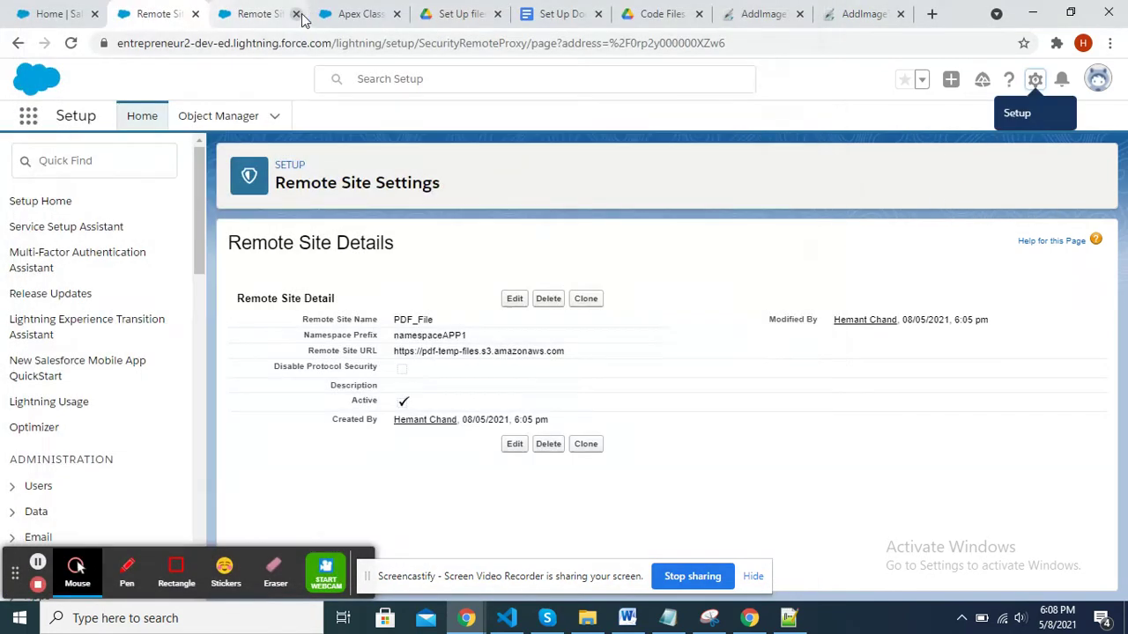
- Load the copied Developer Console address in the browser tab and dismiss the not-found error
left_click(282, 43)
type("https://entrepreneur2-dev-ed.my.salesforce.com/_ui/common/apex/debug/ApexCSIPage")
key("Return")
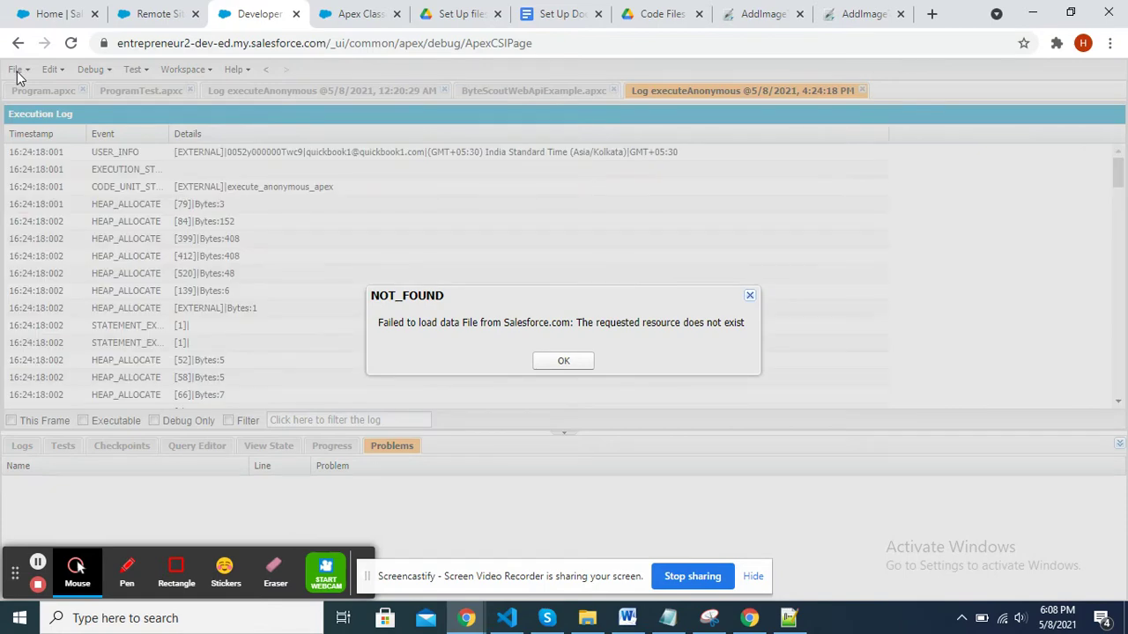
left_click(563, 360)
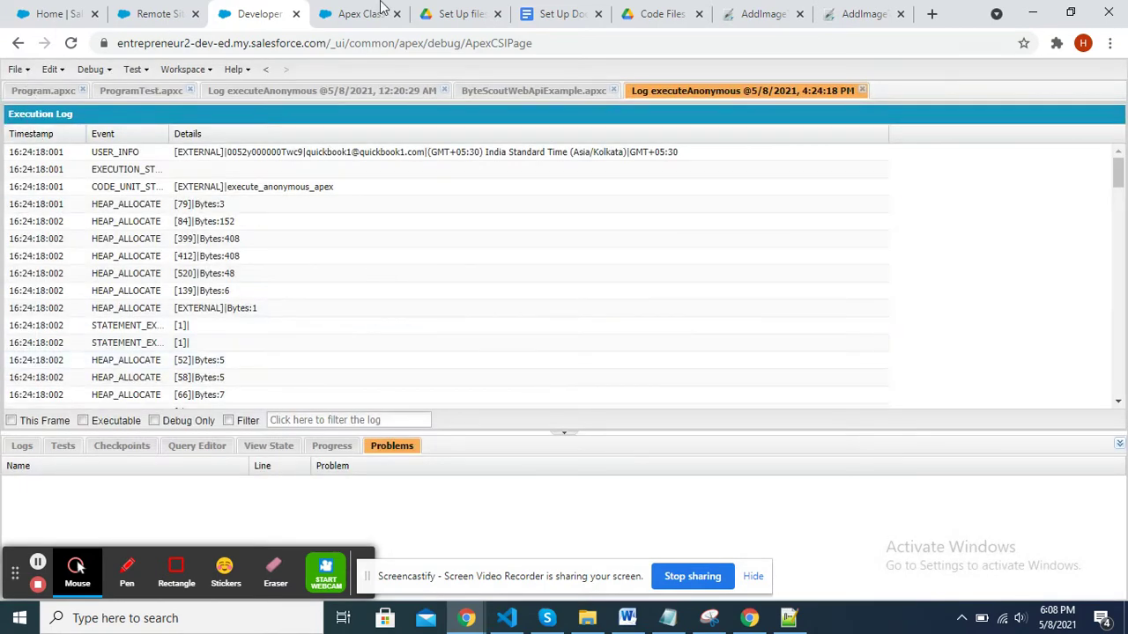
- Create a new Apex class named AddImageToTheExistingPDF, copying the name from the text editor
left_click(759, 13)
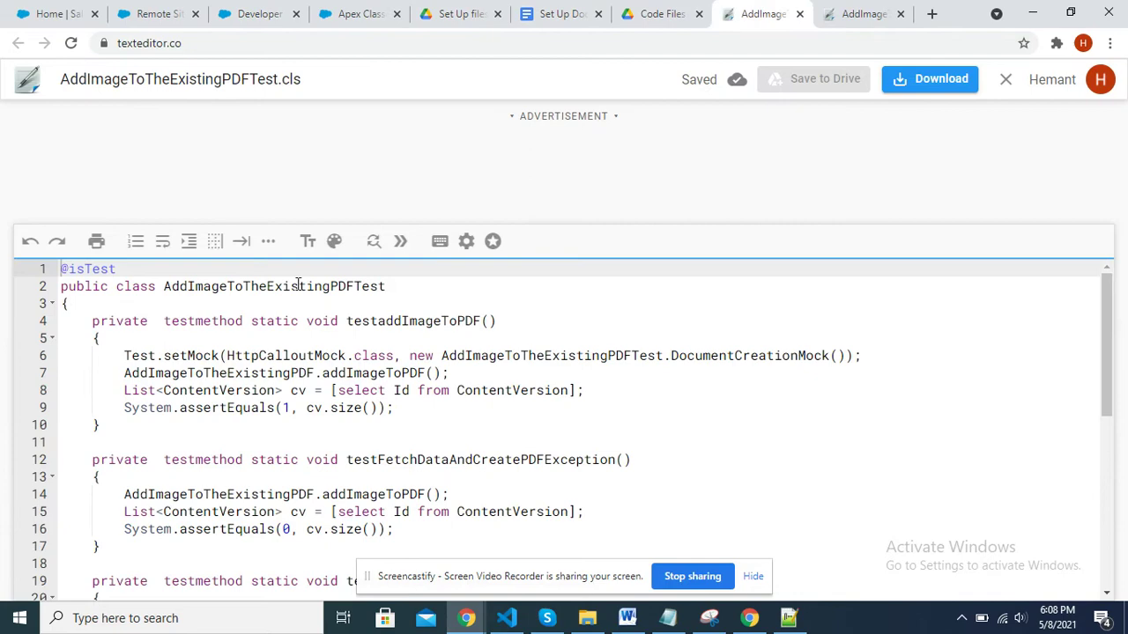
left_click(859, 13)
double_click(323, 267)
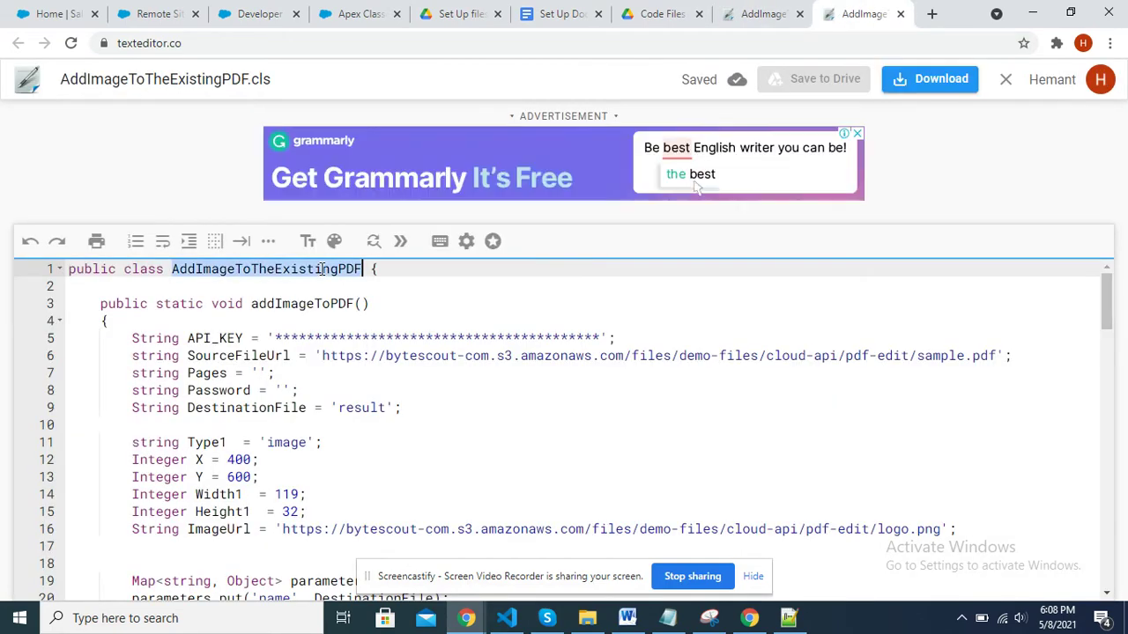
left_click(260, 13)
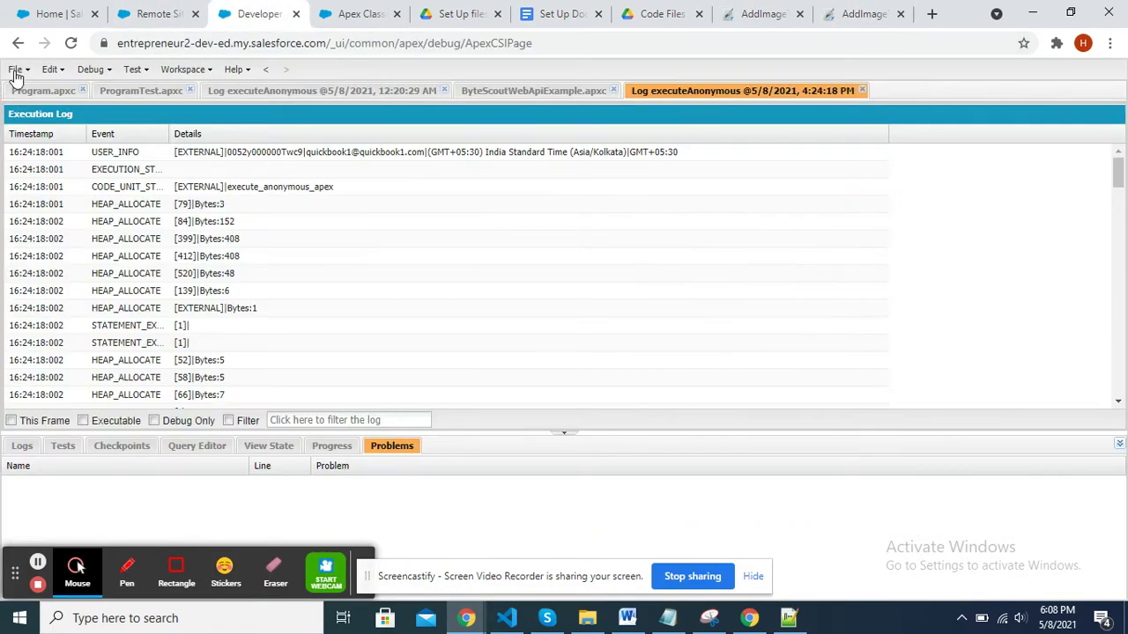
left_click(15, 70)
left_click(278, 97)
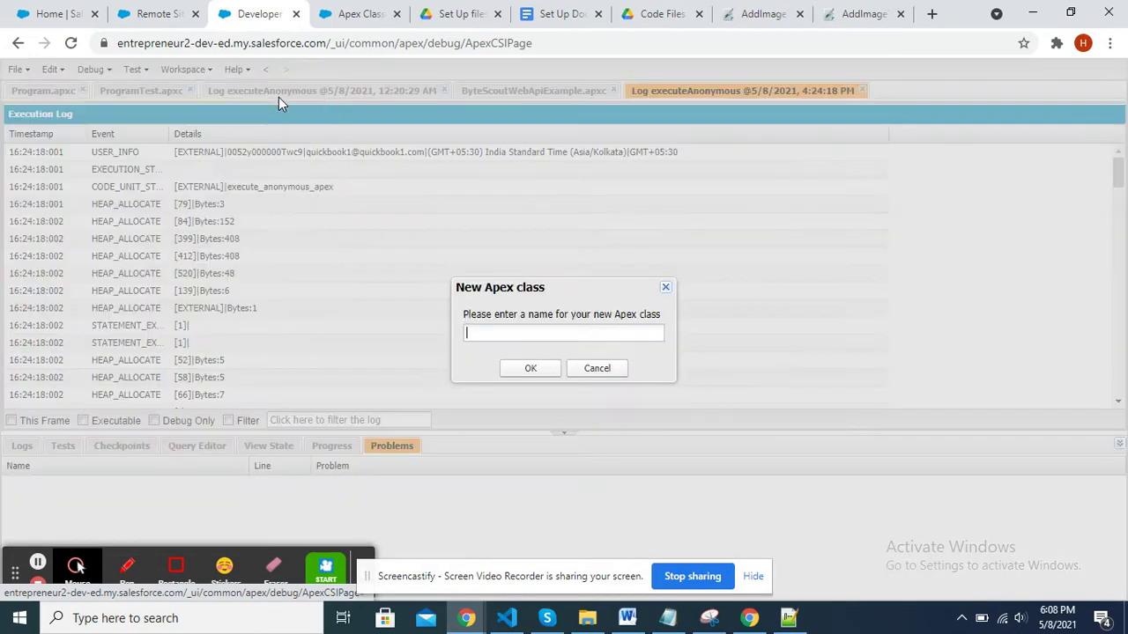
type("AddImageToTheExistingPDF")
left_click(534, 370)
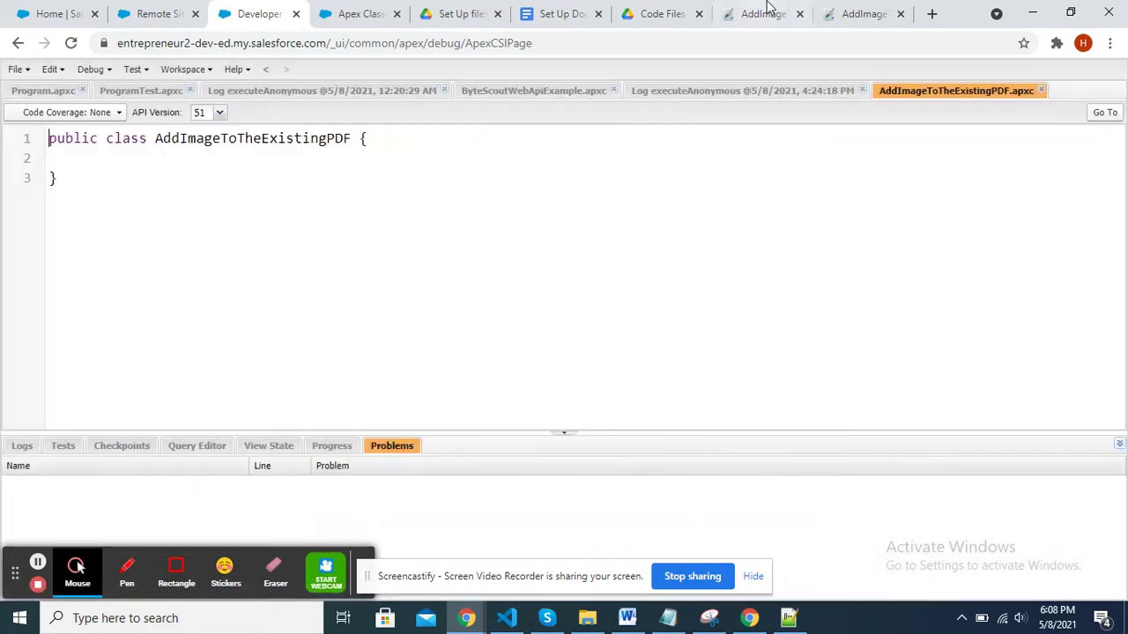
- Replace the class stub with the full add-image-to-PDF source from the text editor
left_click(859, 14)
key("ctrl+a")
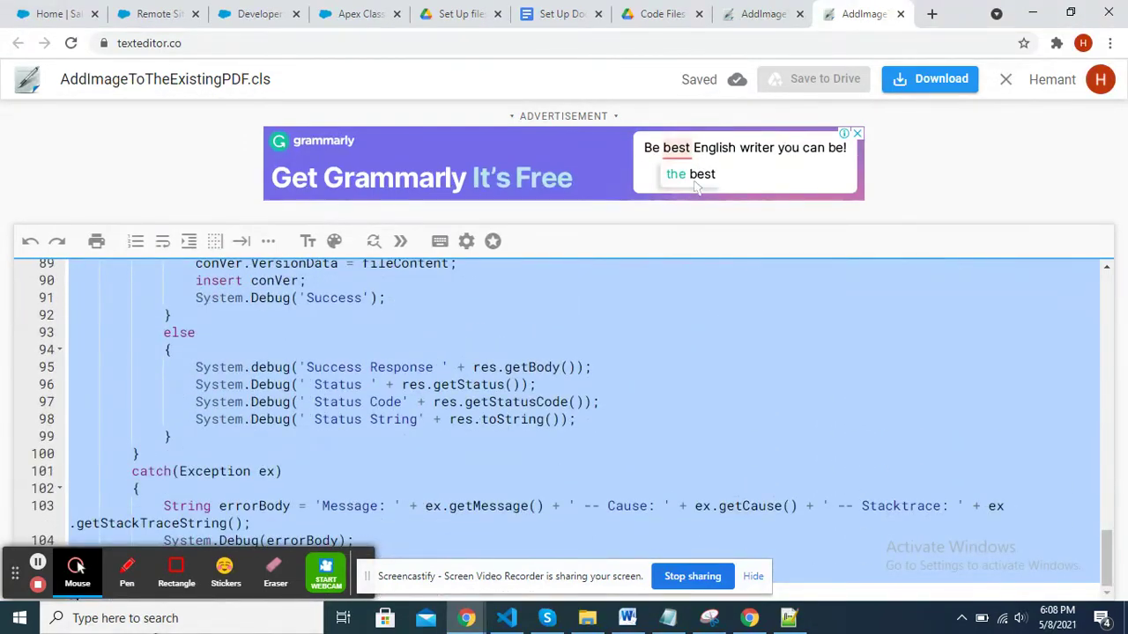
left_click(287, 11)
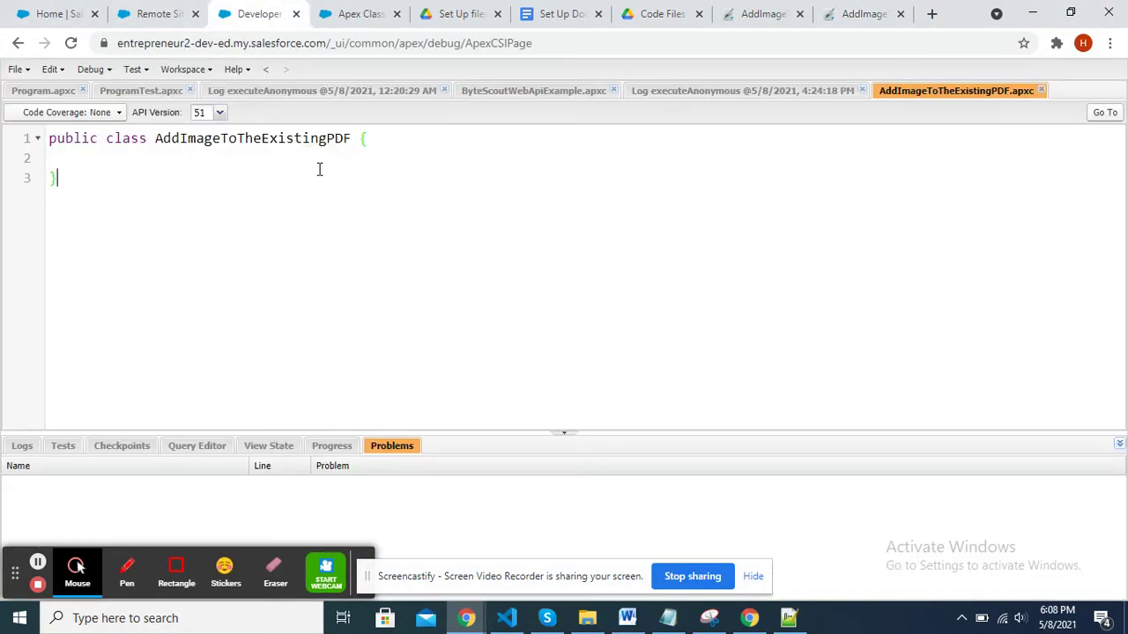
key("ctrl+a")
key("ctrl+v")
- Save AddImageToTheExistingPDF and create a new Apex class named AddImageToTheExistingPDFTest
left_click(26, 72)
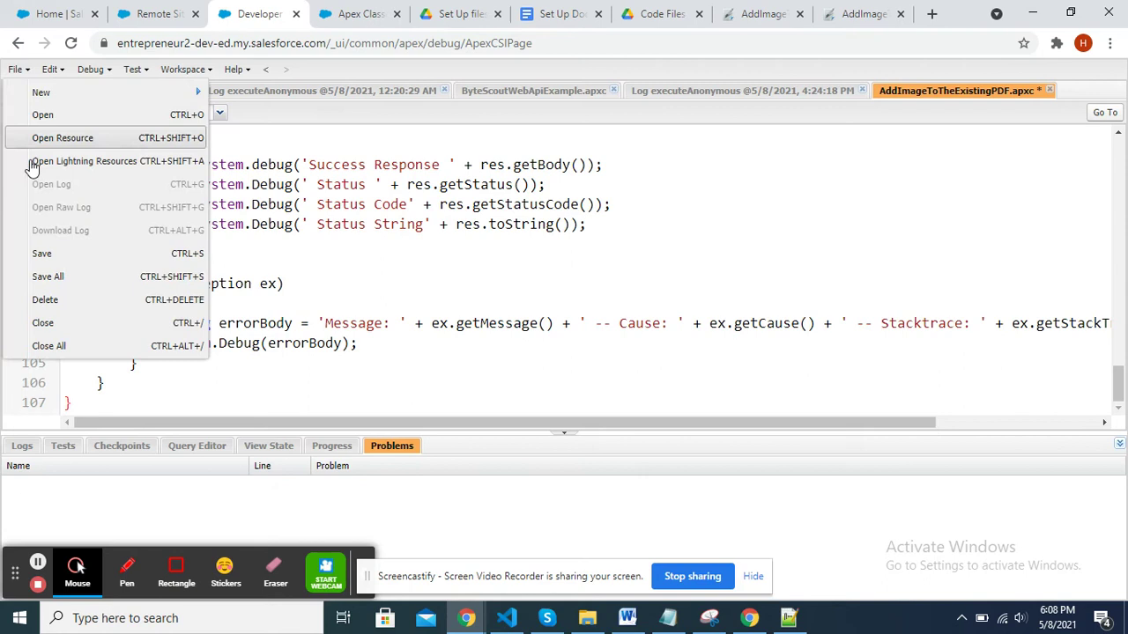
left_click(55, 252)
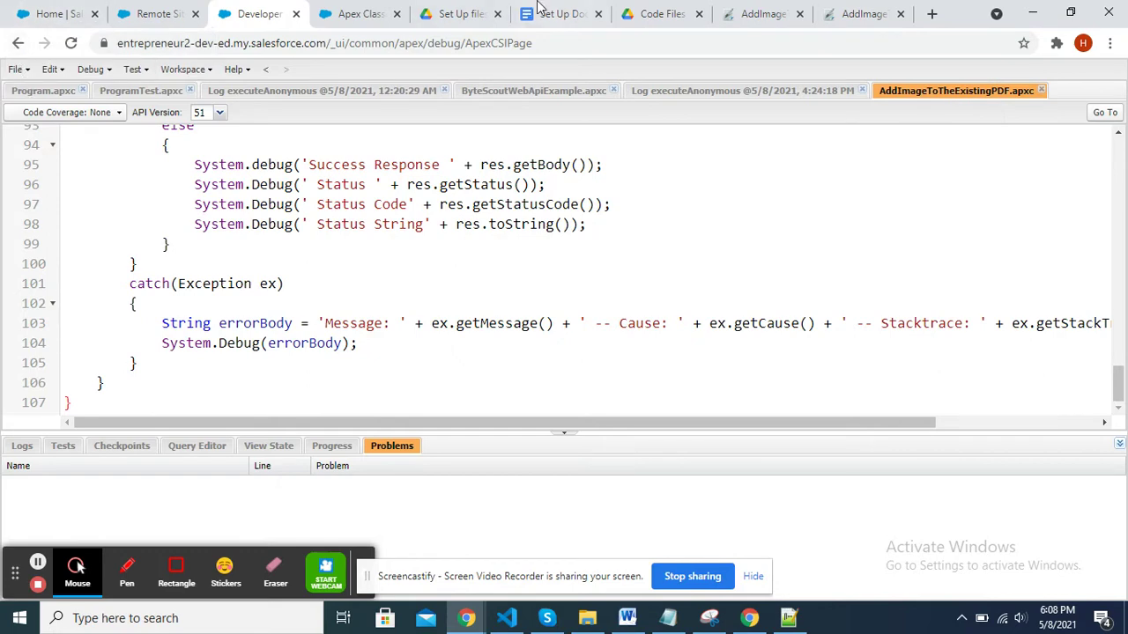
left_click(756, 13)
double_click(298, 287)
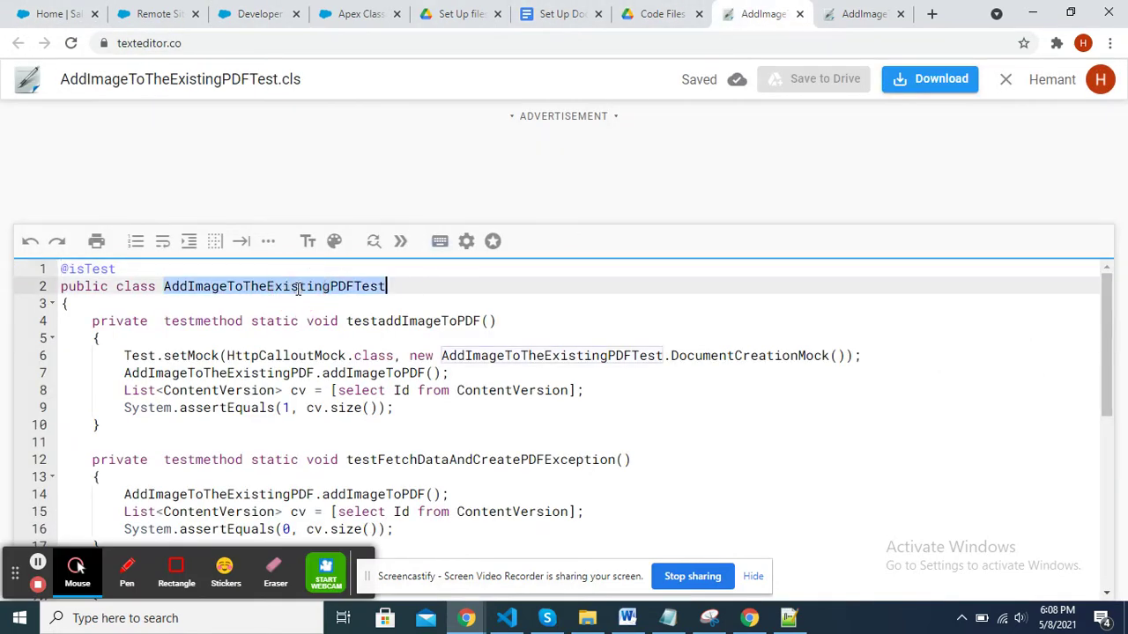
left_click(260, 13)
left_click(16, 71)
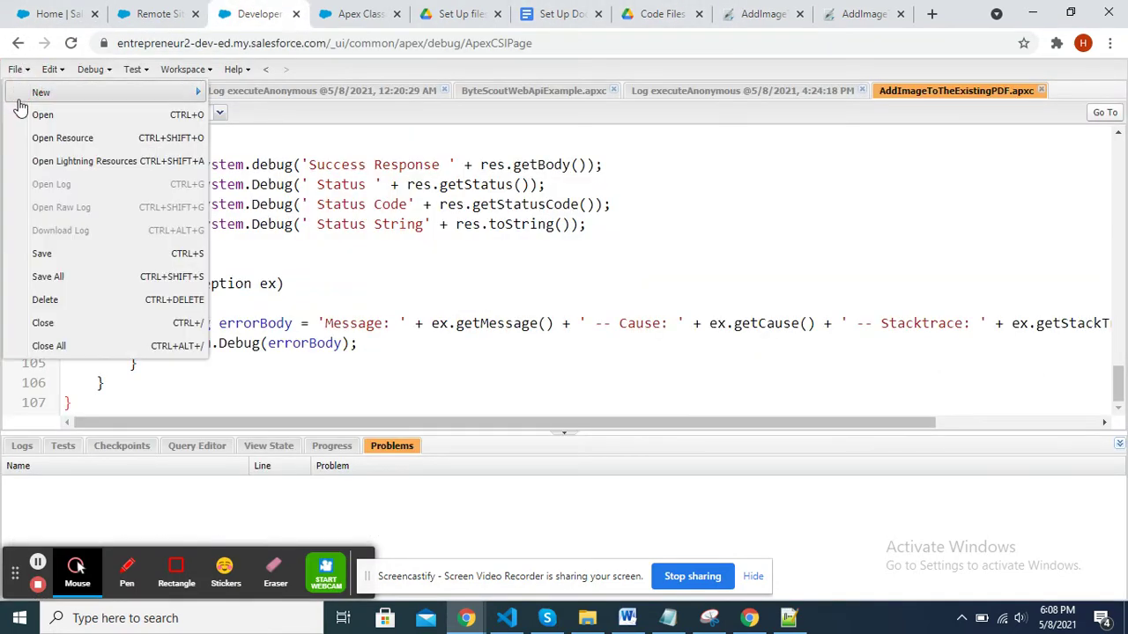
left_click(264, 92)
type("AddImageToTheExistingPDFTest")
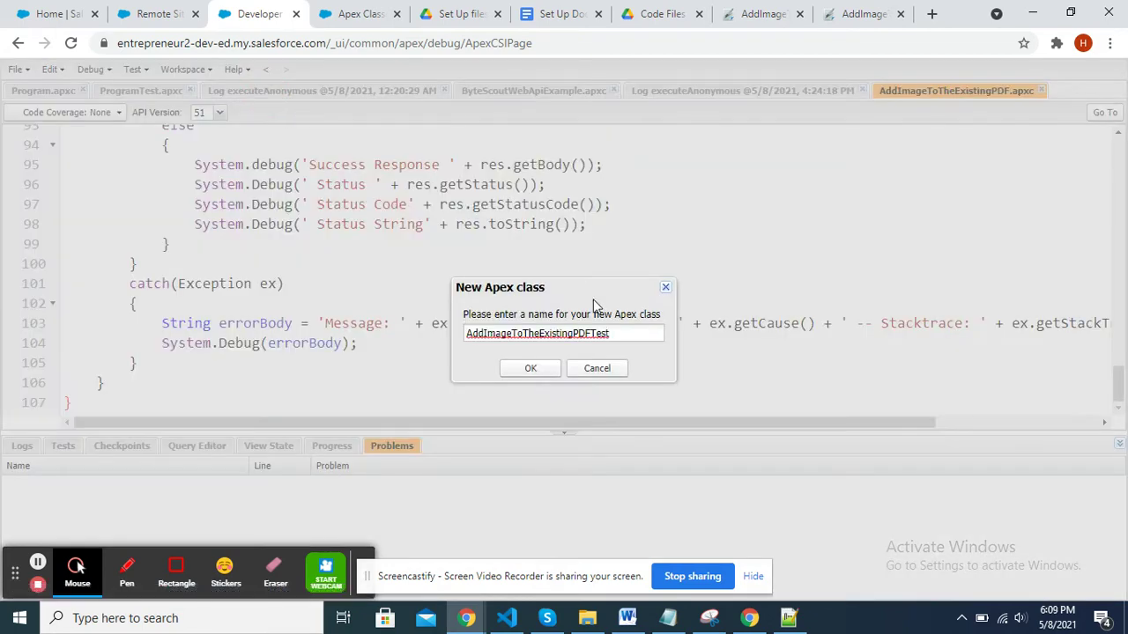
left_click(542, 366)
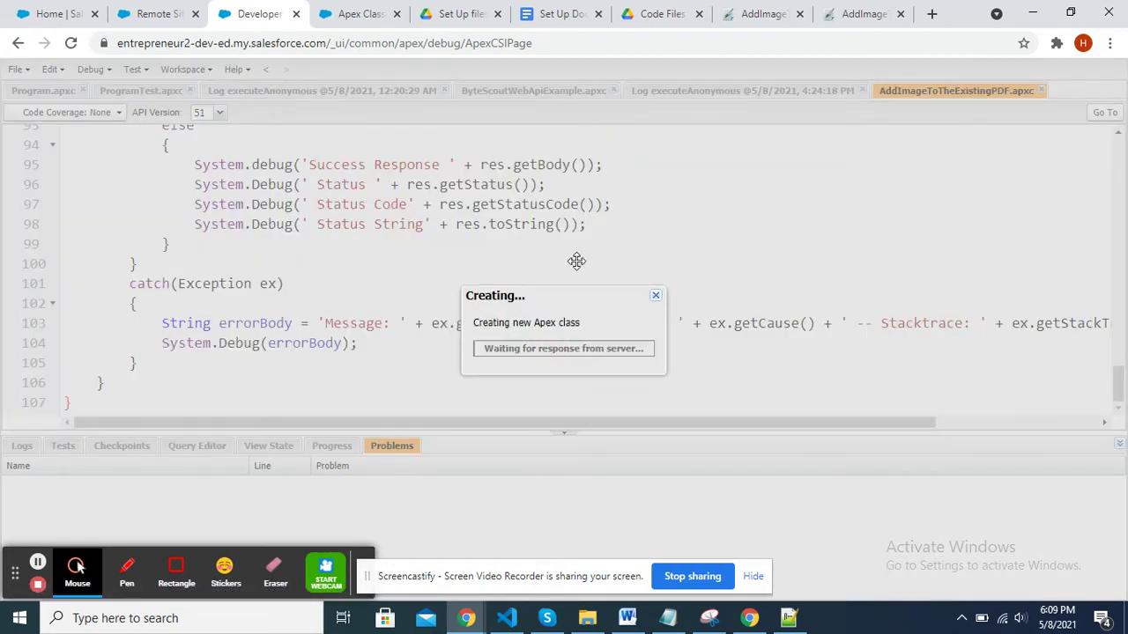
- Replace the test class stub with the copied mock-based test code and save it
left_click(866, 11)
left_click(788, 13)
left_click(146, 268)
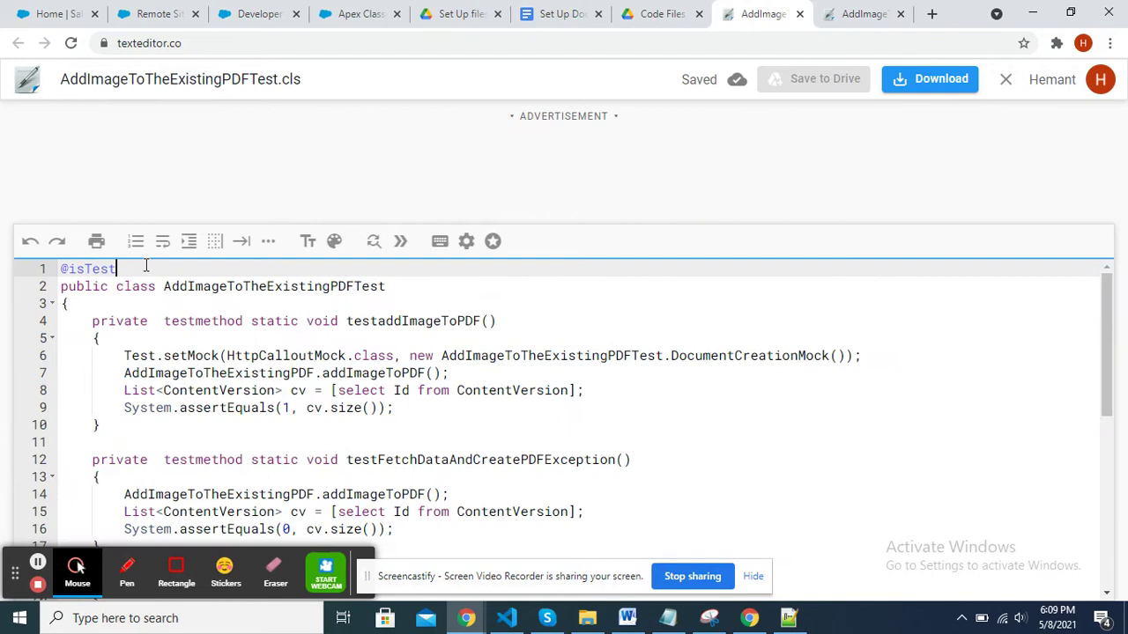
left_click_drag(71, 269, 77, 568)
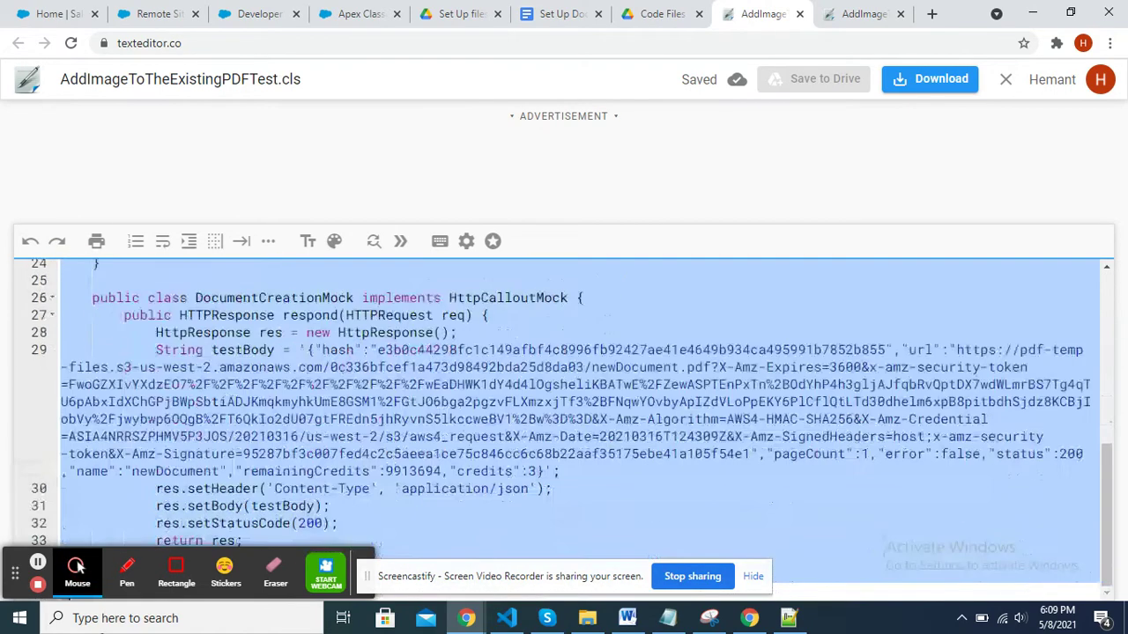
left_click(231, 11)
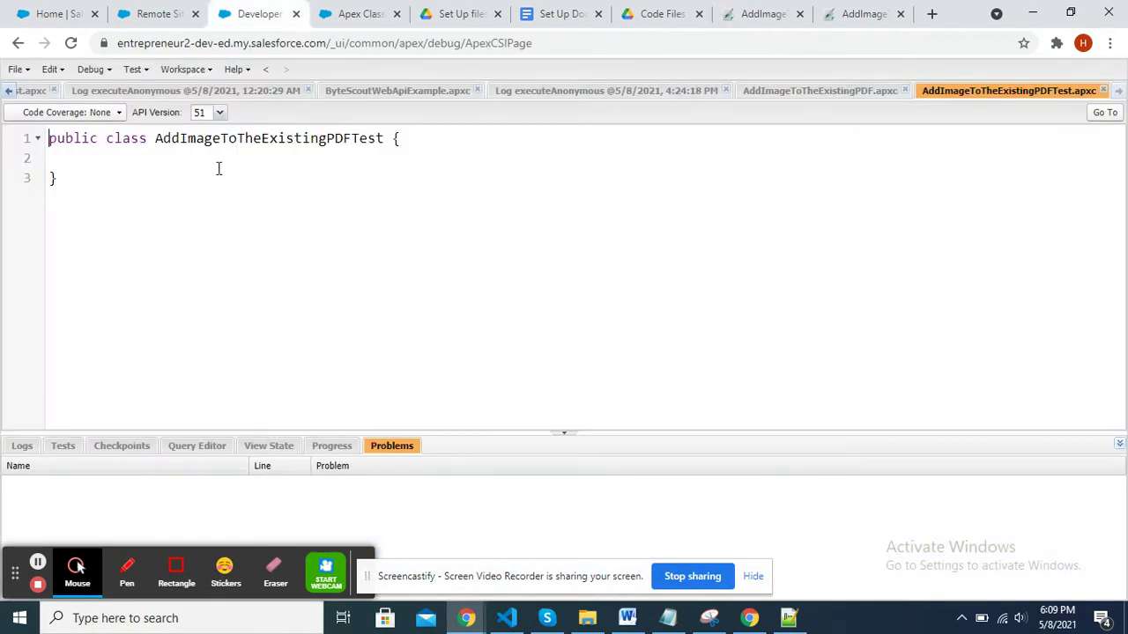
left_click(225, 178)
key("ctrl+a")
key("ctrl+v")
key("ctrl+s")
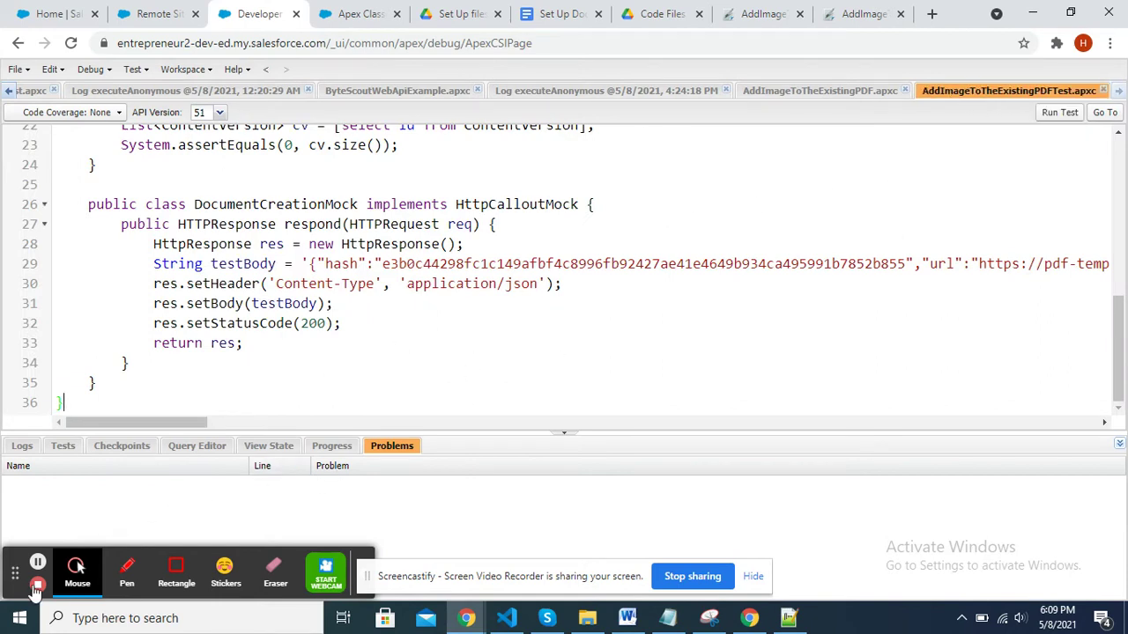
left_click(819, 91)
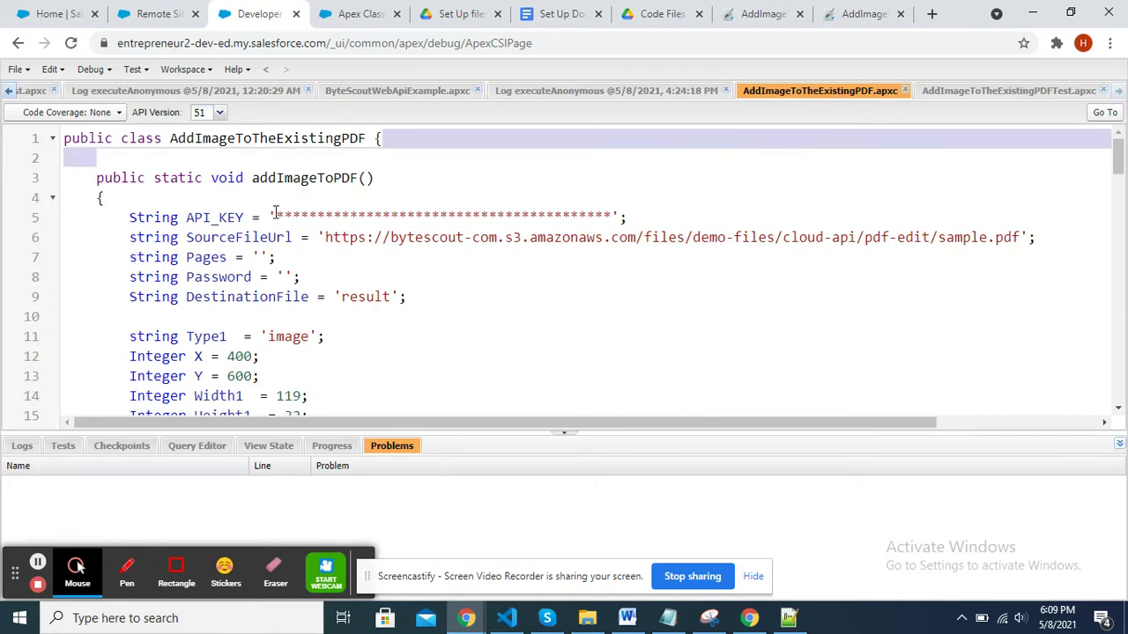
left_click_drag(278, 214, 615, 214)
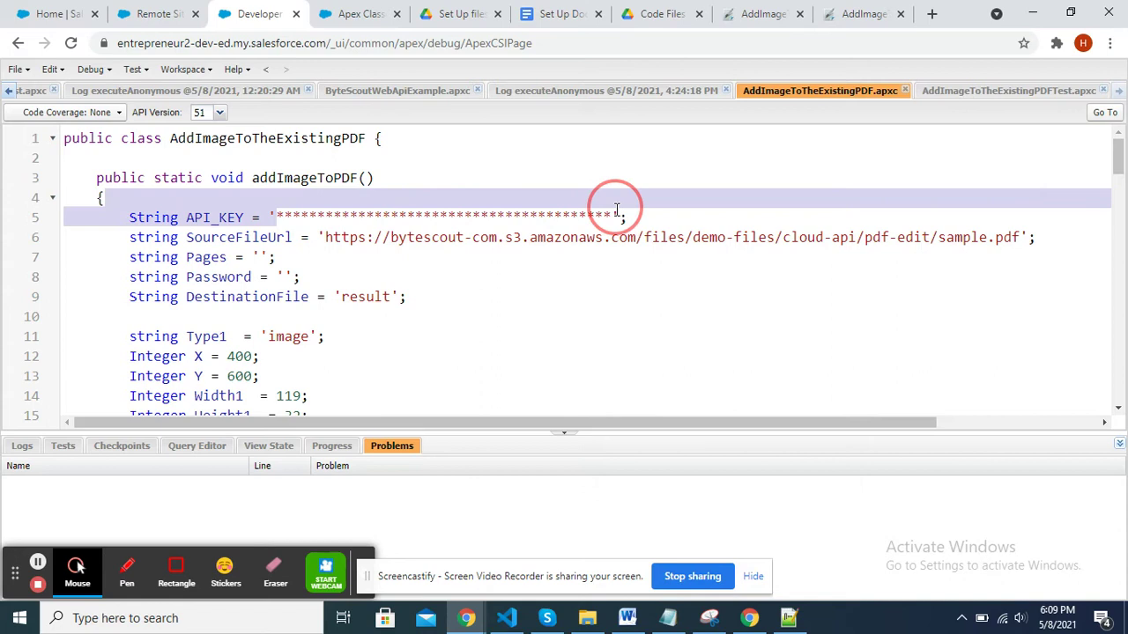
type("ABCED")
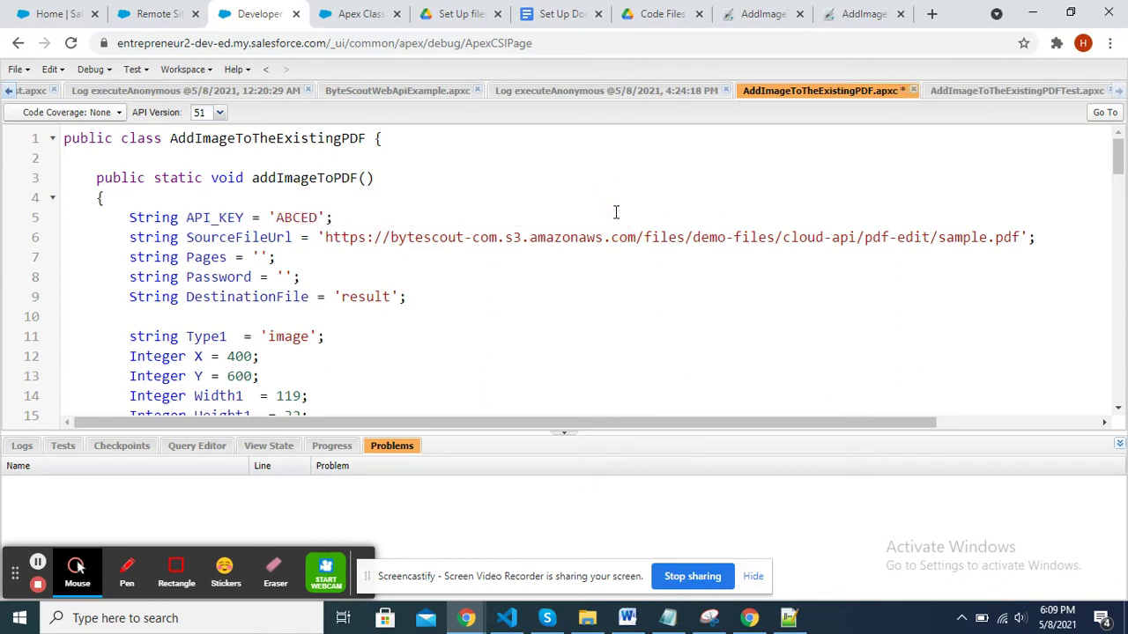
key("ctrl+s")
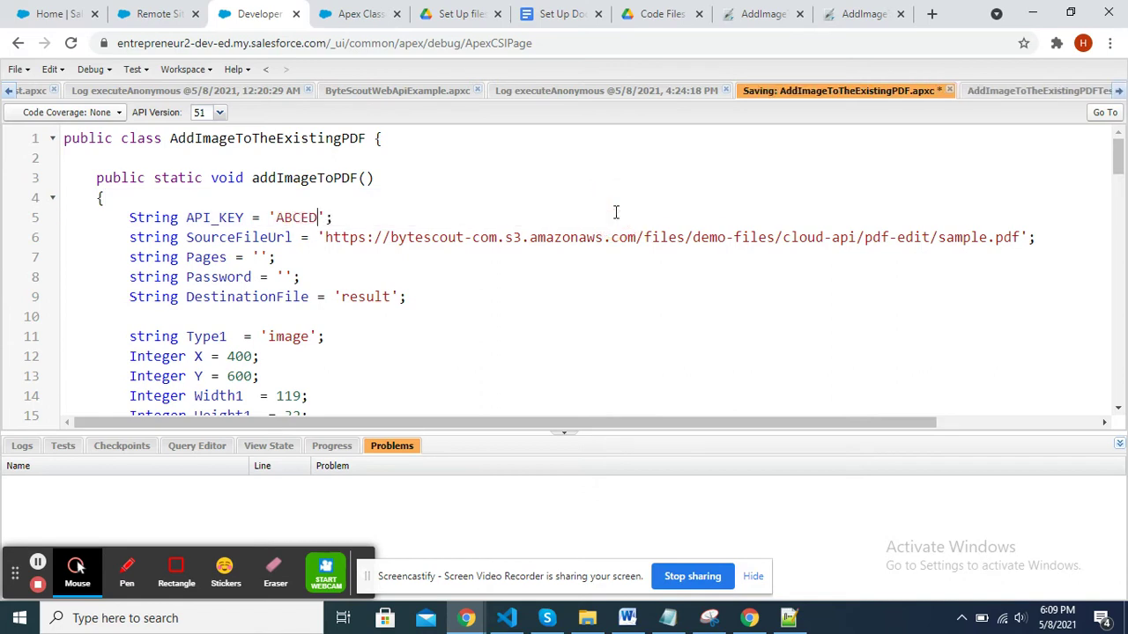
- Run the AddImageToTheExistingPDFTest tests and view results in the Tests panel
left_click(1013, 91)
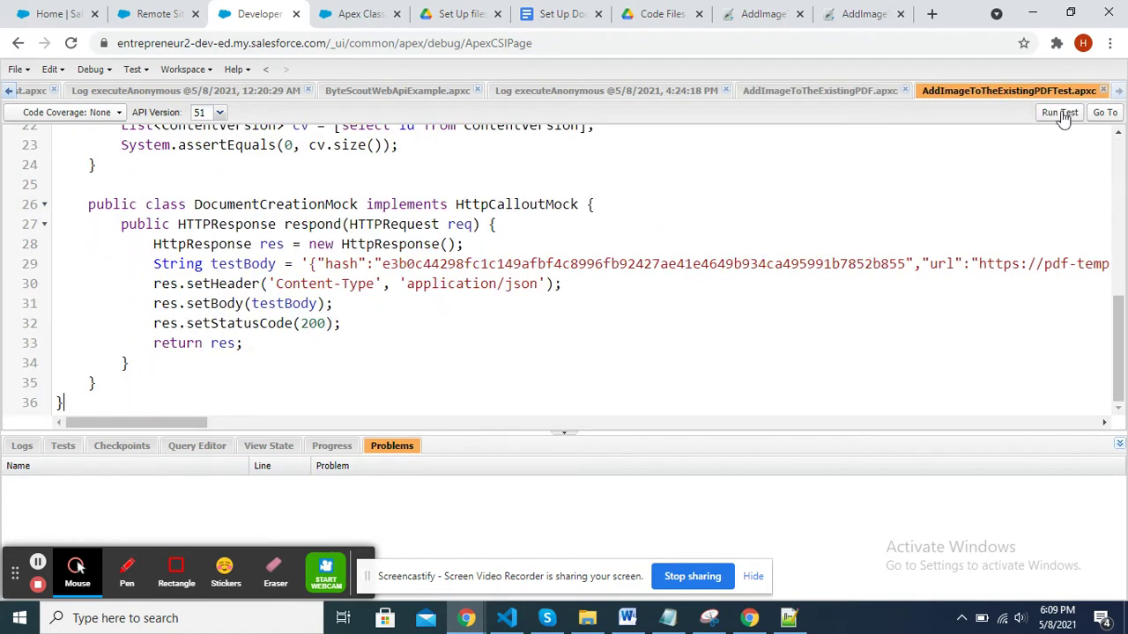
left_click(1060, 114)
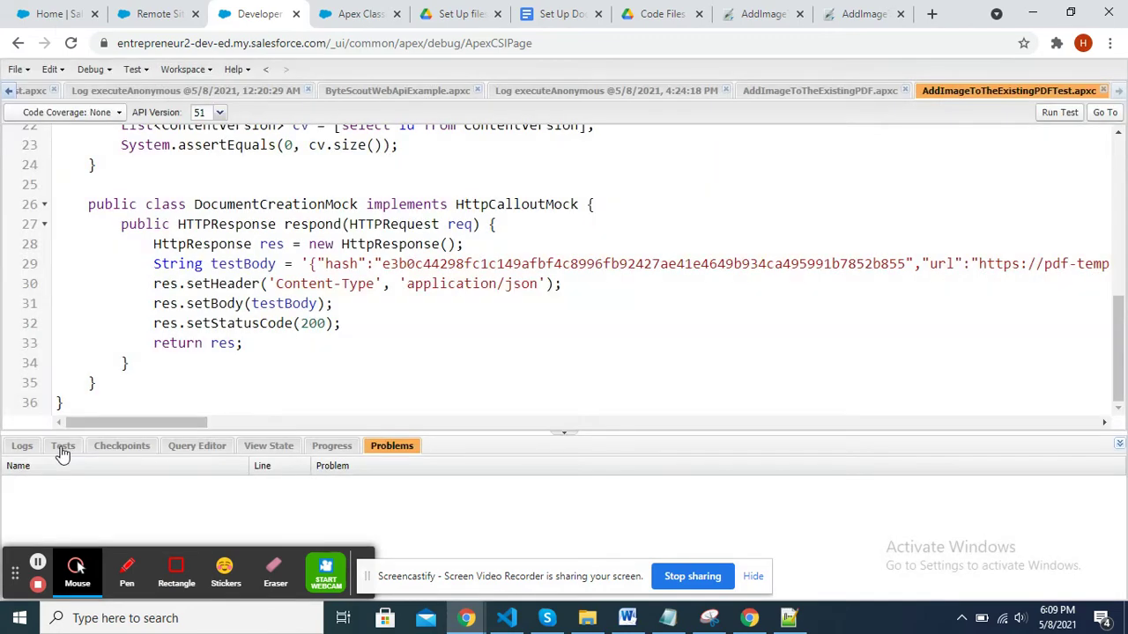
left_click(66, 445)
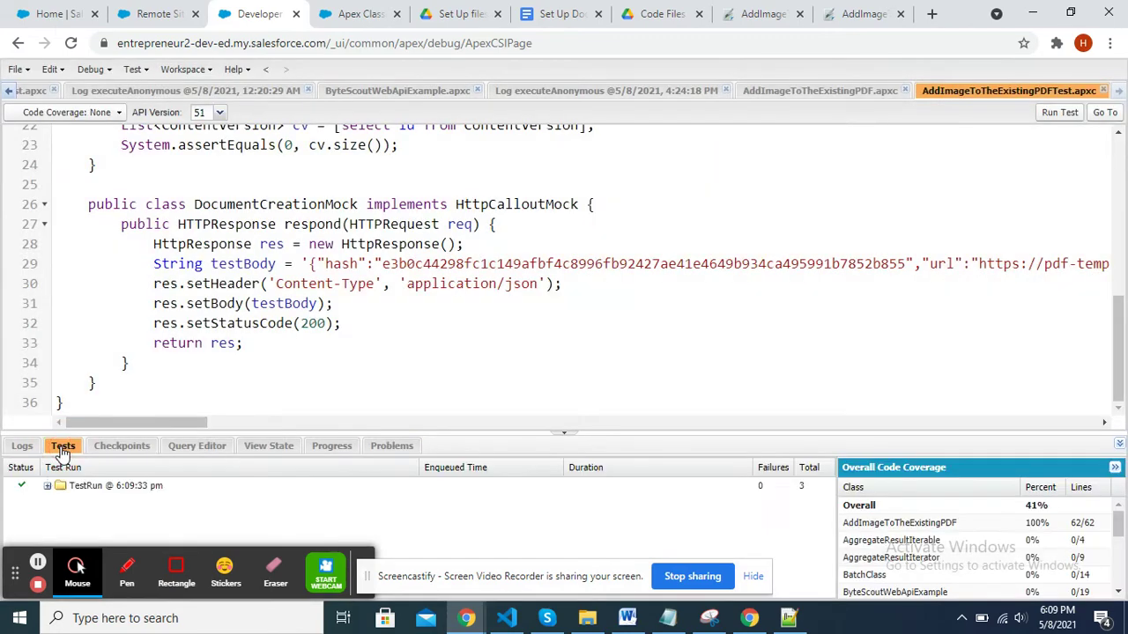
- Show All Tests code coverage on AddImageToTheExistingPDF, confirming 100% covered lines
left_click(797, 91)
left_click(106, 113)
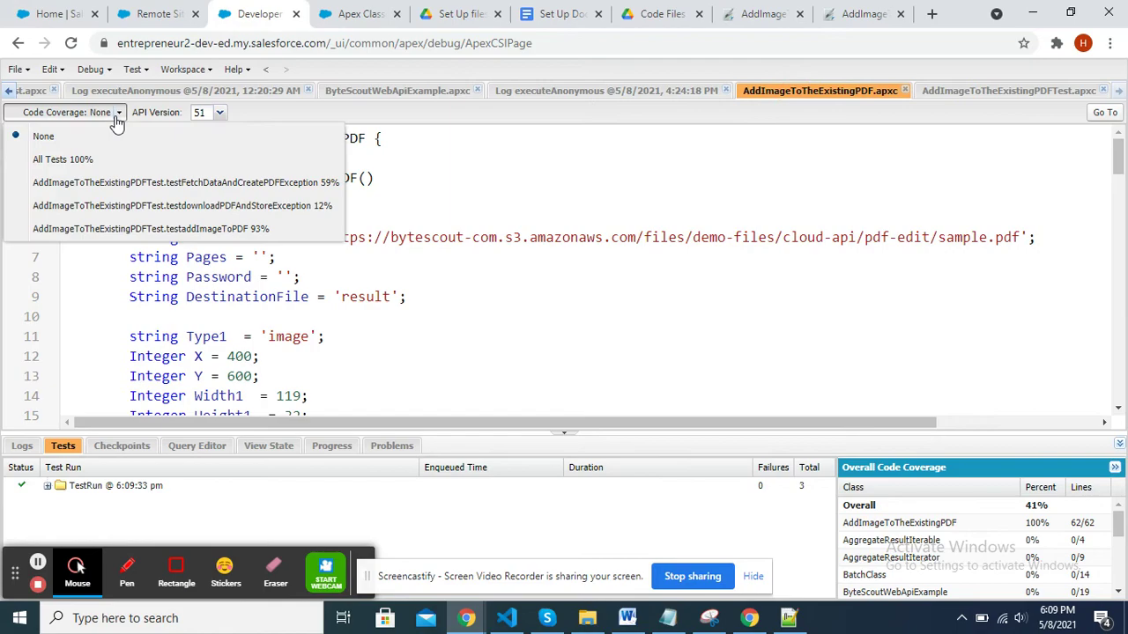
left_click(94, 156)
scroll(409, 235, "down", 9)
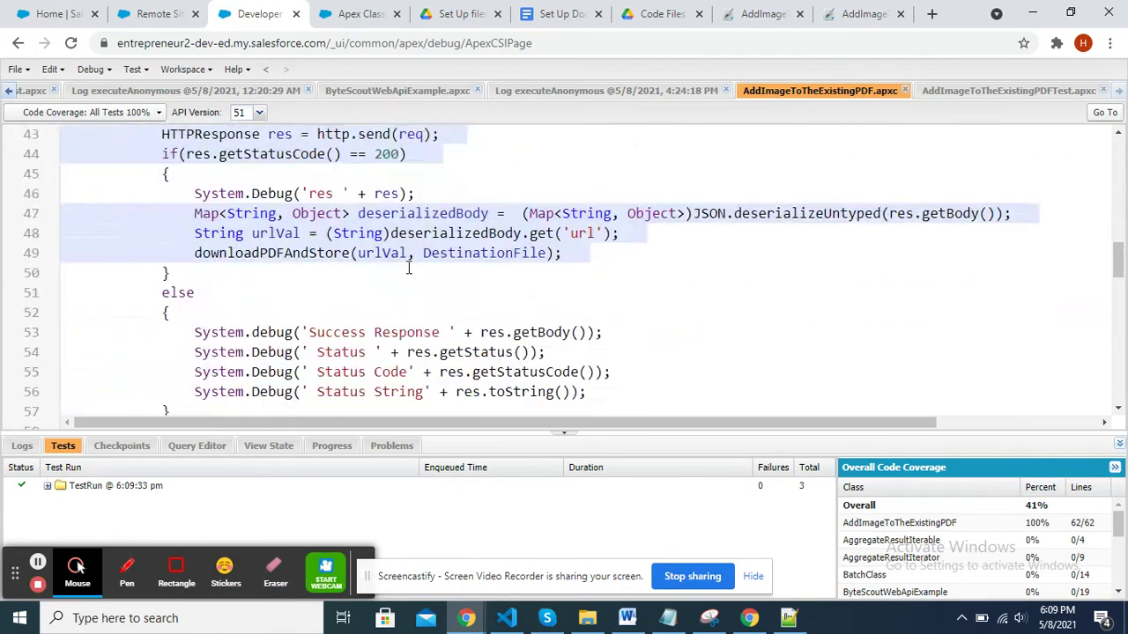
scroll(414, 246, "down", 9)
scroll(419, 260, "down", 1)
scroll(425, 275, "up", 7)
scroll(425, 274, "up", 5)
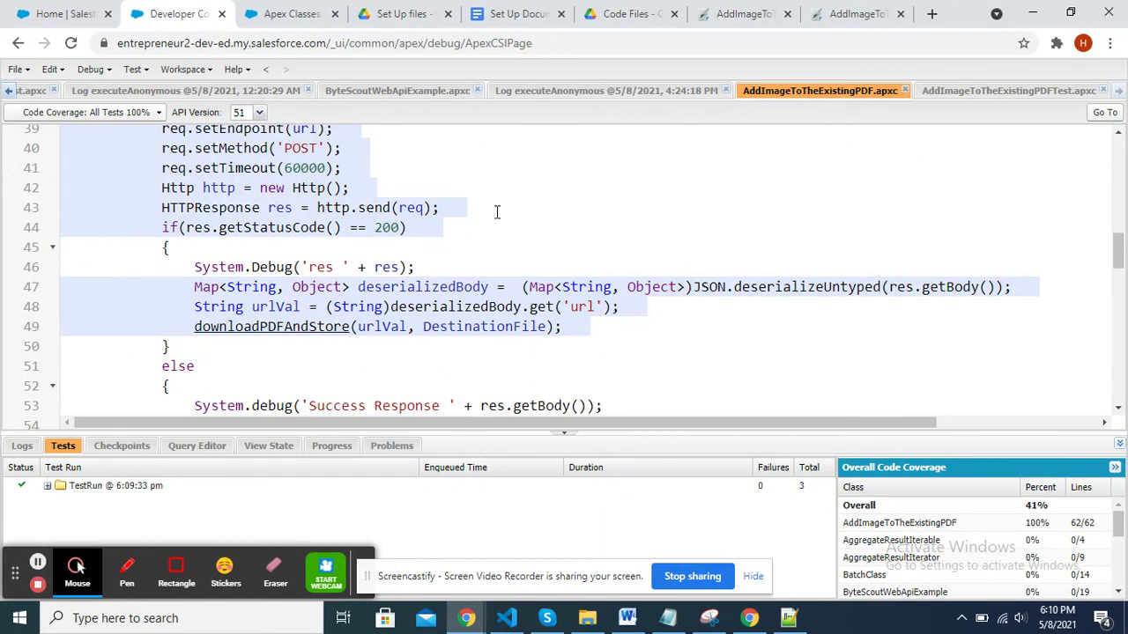
left_click(517, 209)
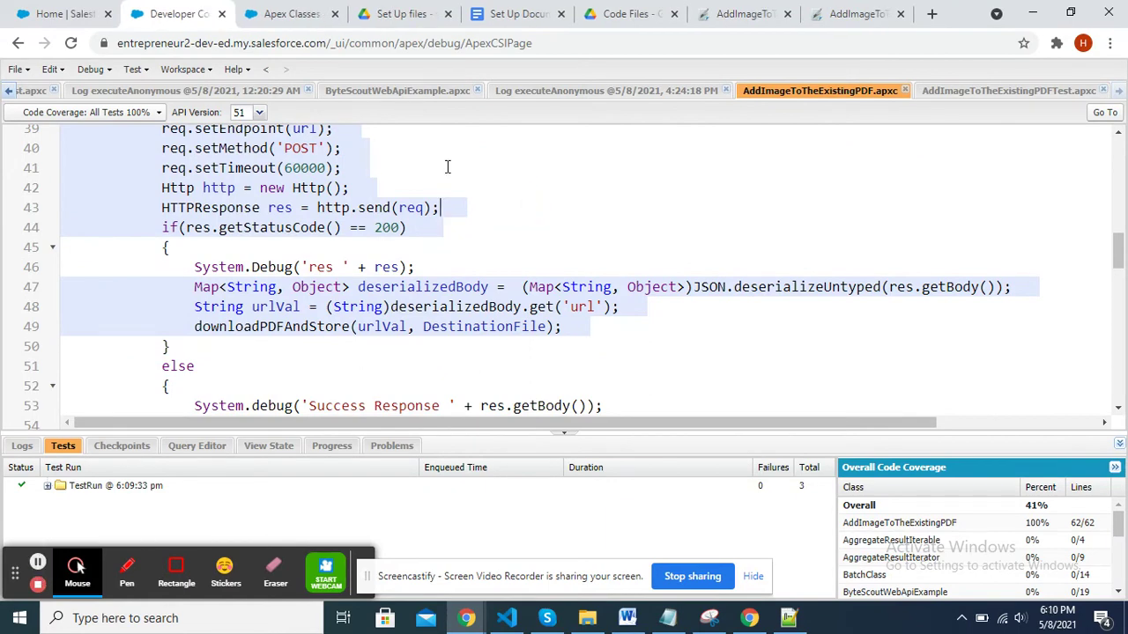
- Execute AddImageToTheExistingPDF.addImageToPDF(); as anonymous Apex with Open Log checked
left_click(91, 68)
left_click(201, 97)
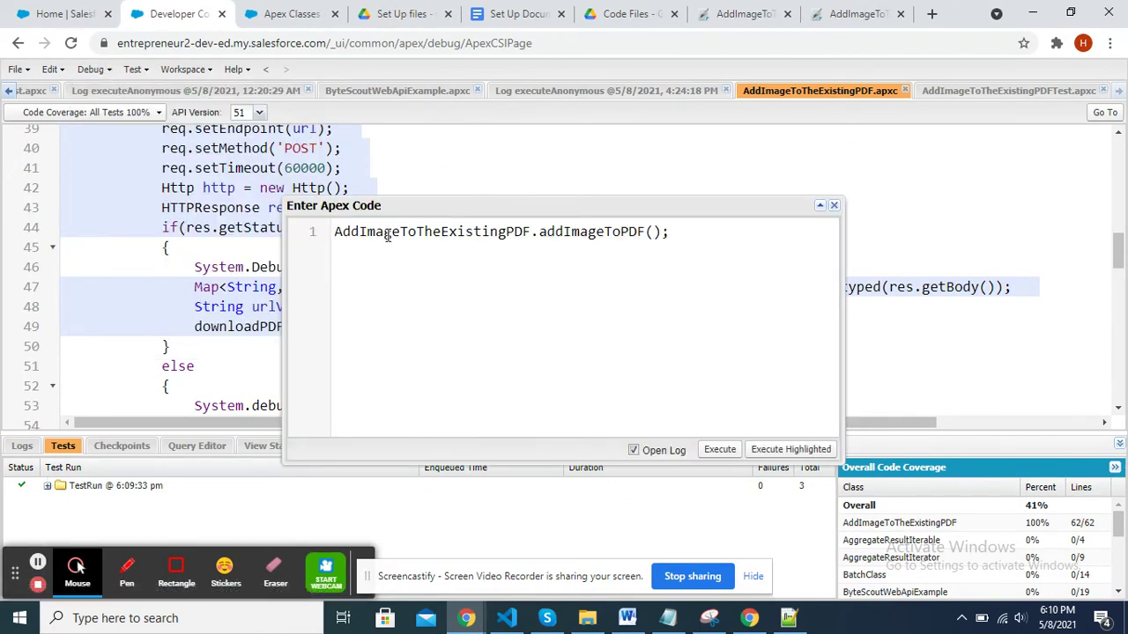
double_click(395, 232)
double_click(602, 232)
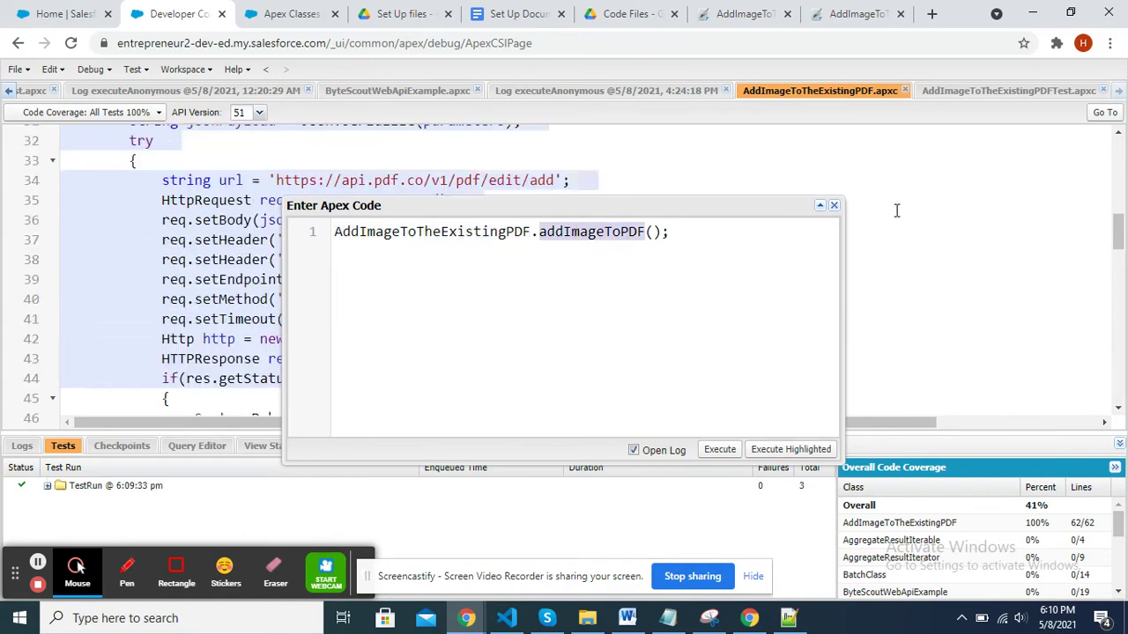
scroll(894, 211, "up", 10)
left_click(297, 179)
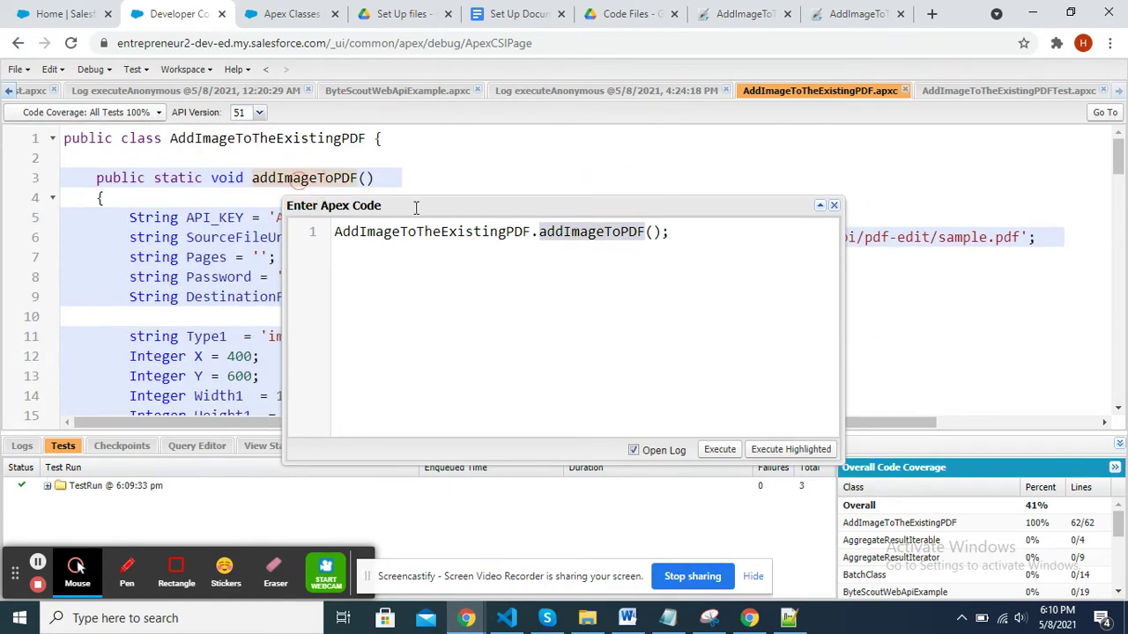
left_click(702, 237)
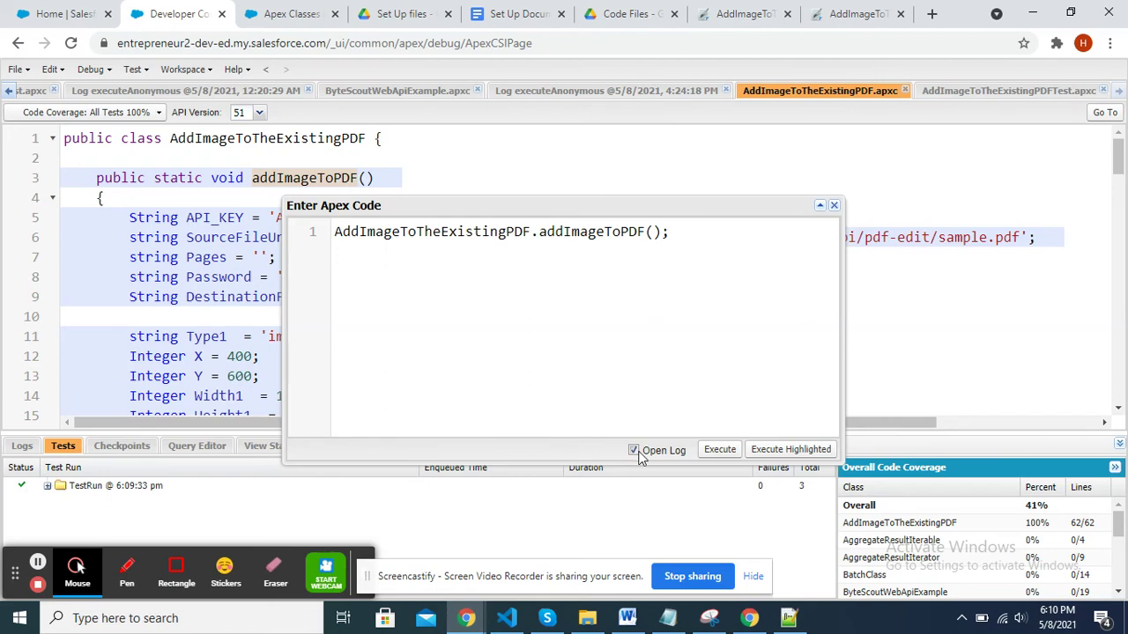
left_click(718, 452)
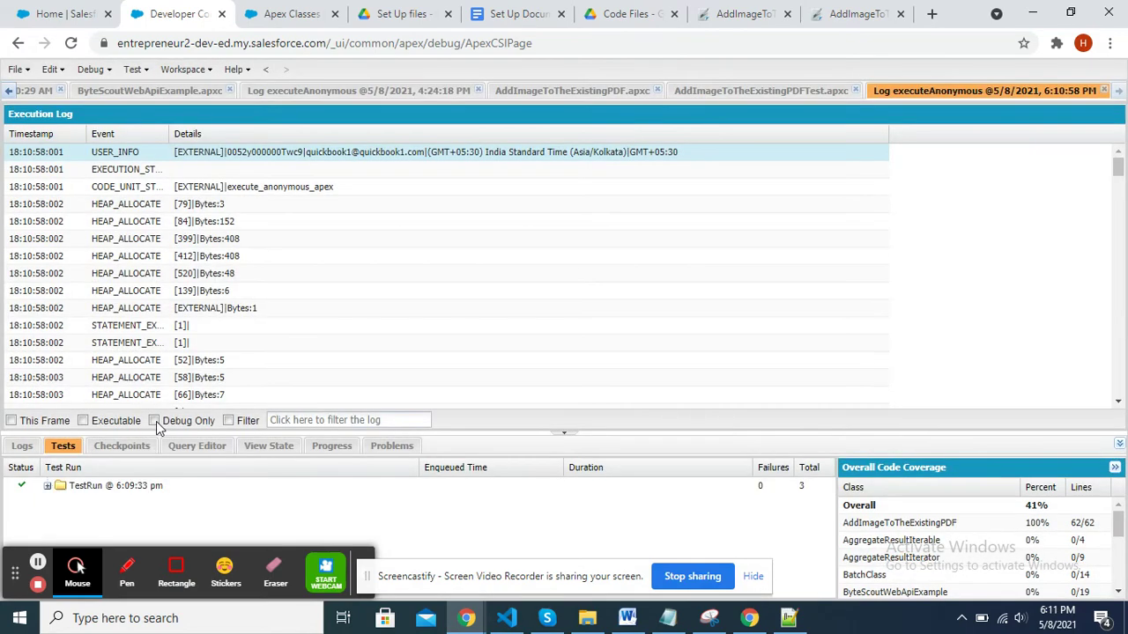
- Filter the execution log to Debug Only and inspect the 401 API-key-not-found response
left_click(155, 421)
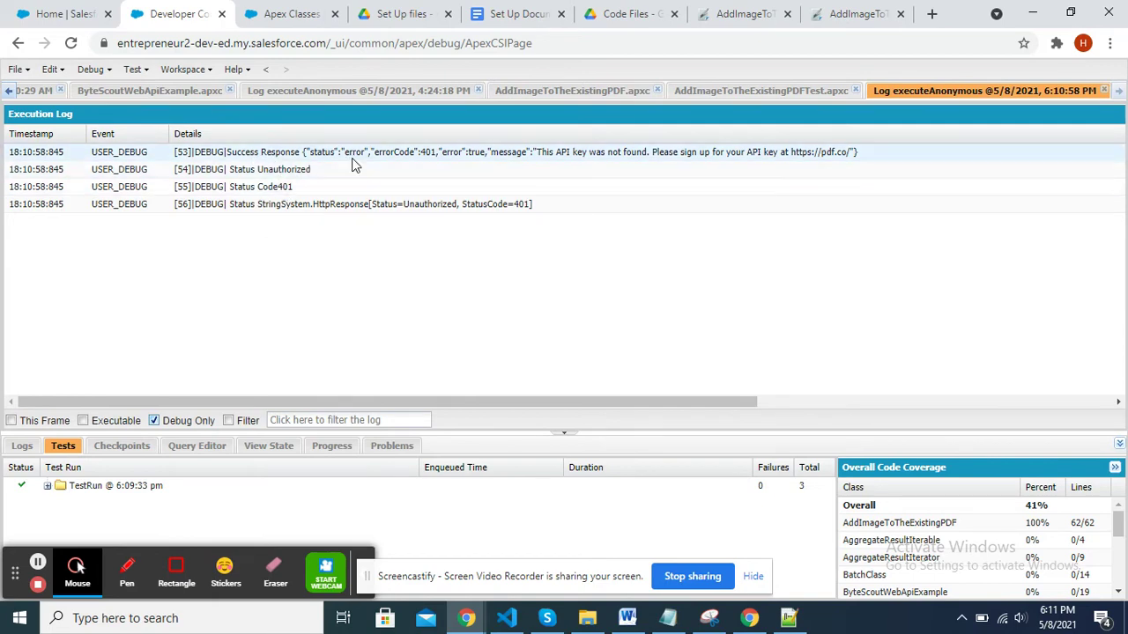
left_click(696, 156)
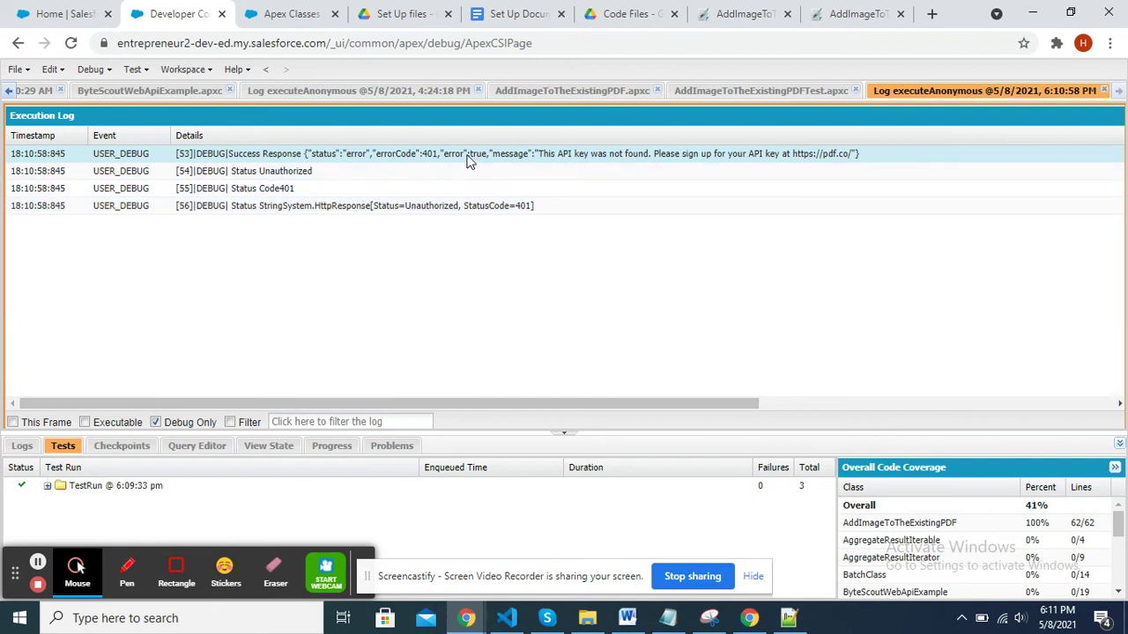
left_click(57, 13)
left_click(146, 11)
- Open Files via an App Launcher search for 'File' and preview the result PDF's ByteScout logo
left_click(64, 9)
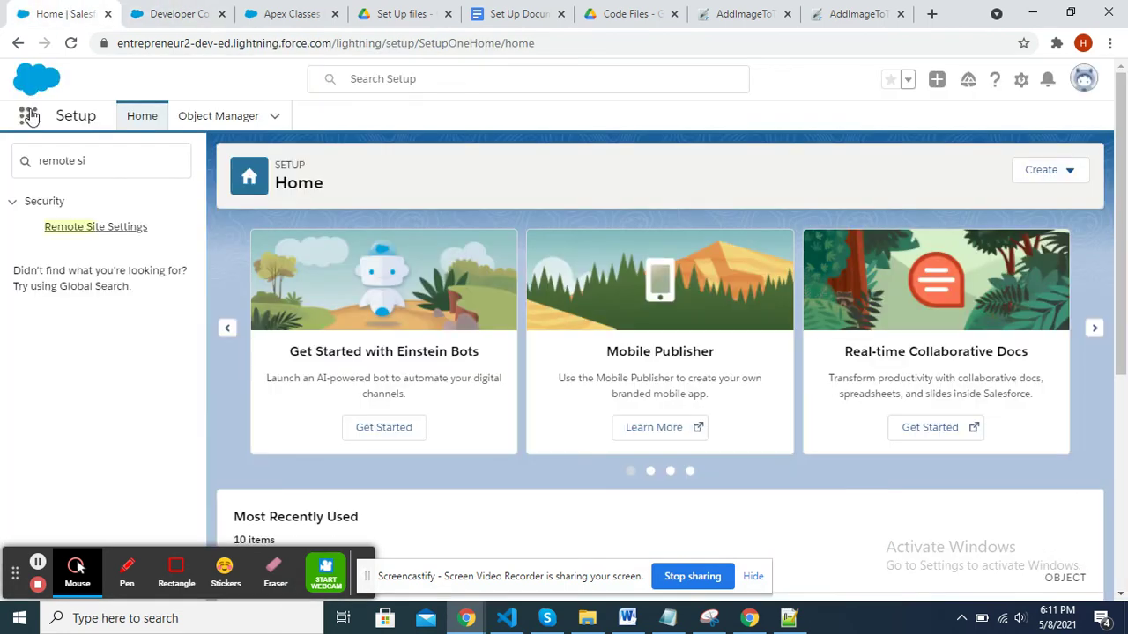
left_click(29, 117)
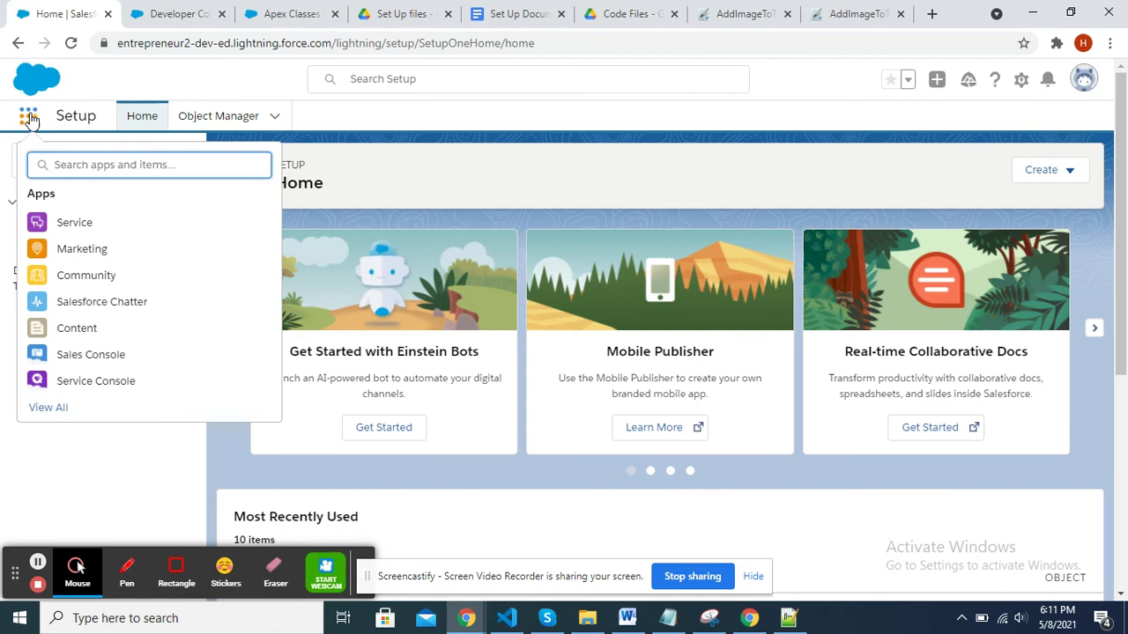
type("File")
left_click(48, 265)
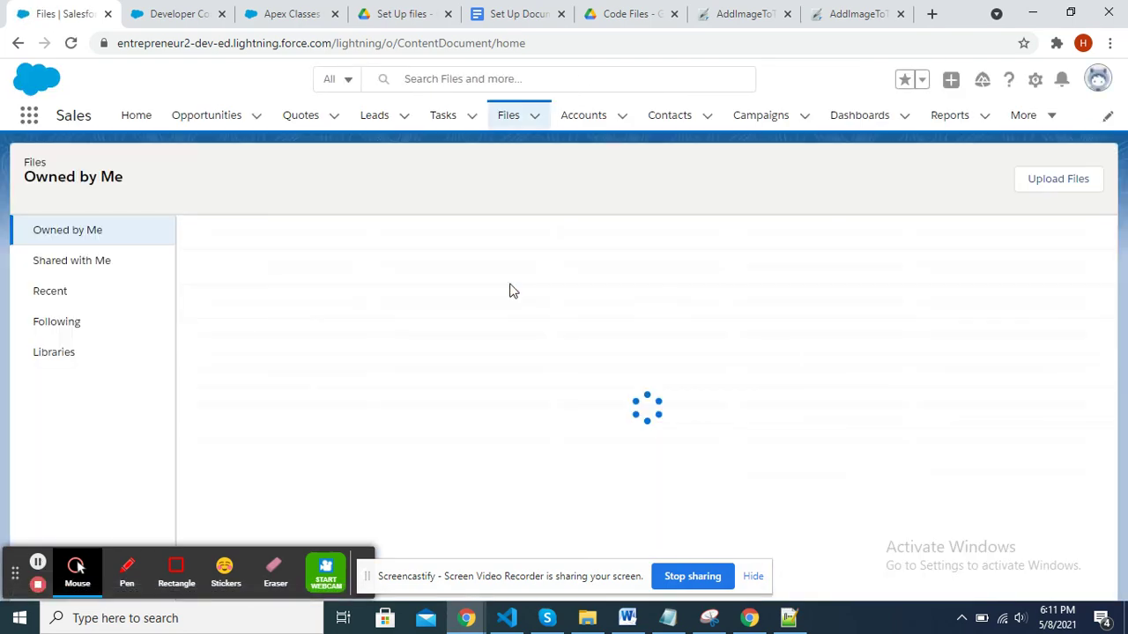
left_click(247, 261)
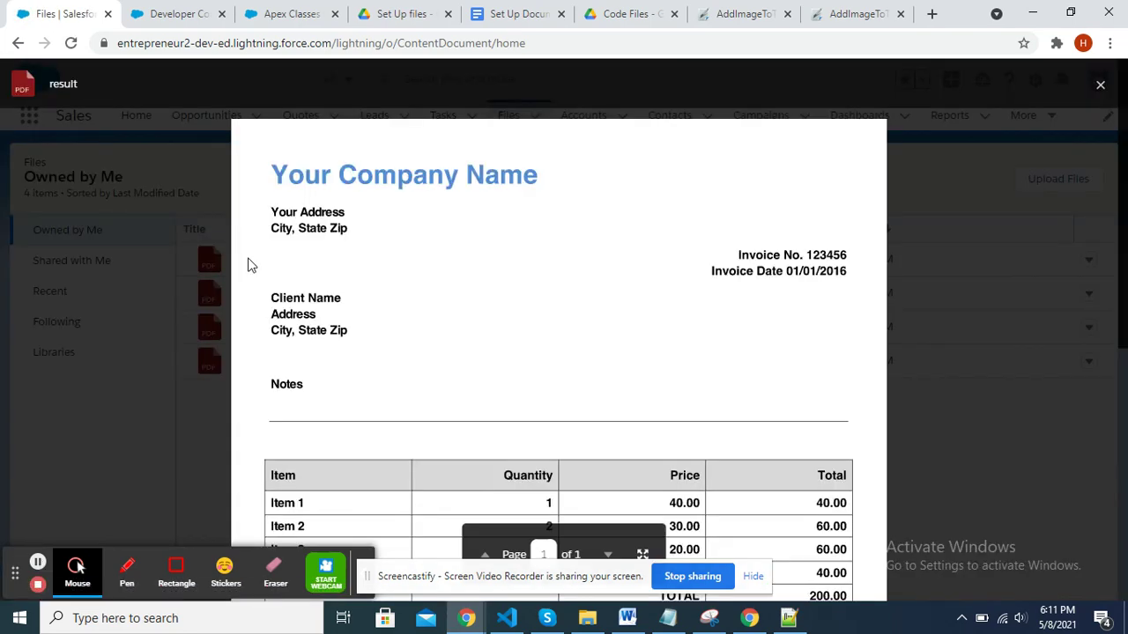
scroll(480, 304, "down", 5)
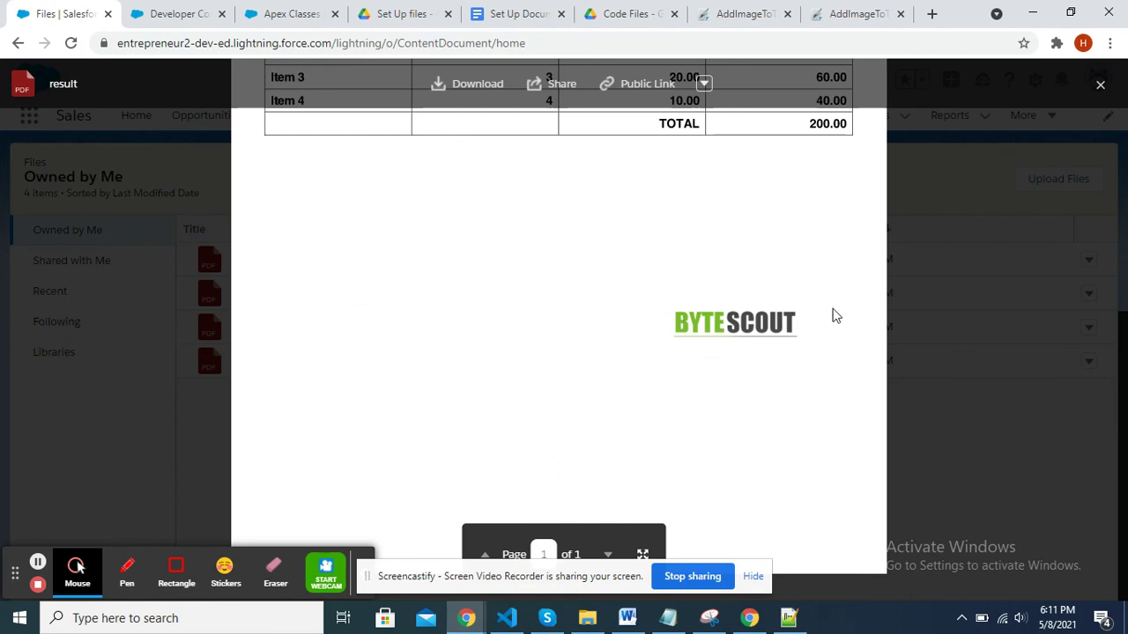